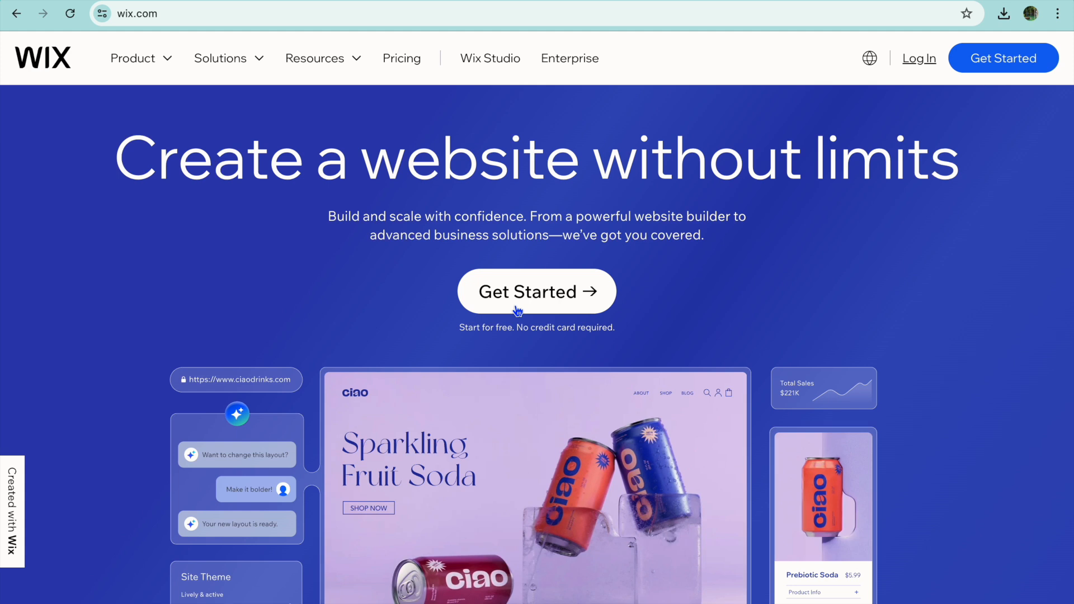
Start creating a new site and choose to set it up without the AI chat
left_click(516, 311)
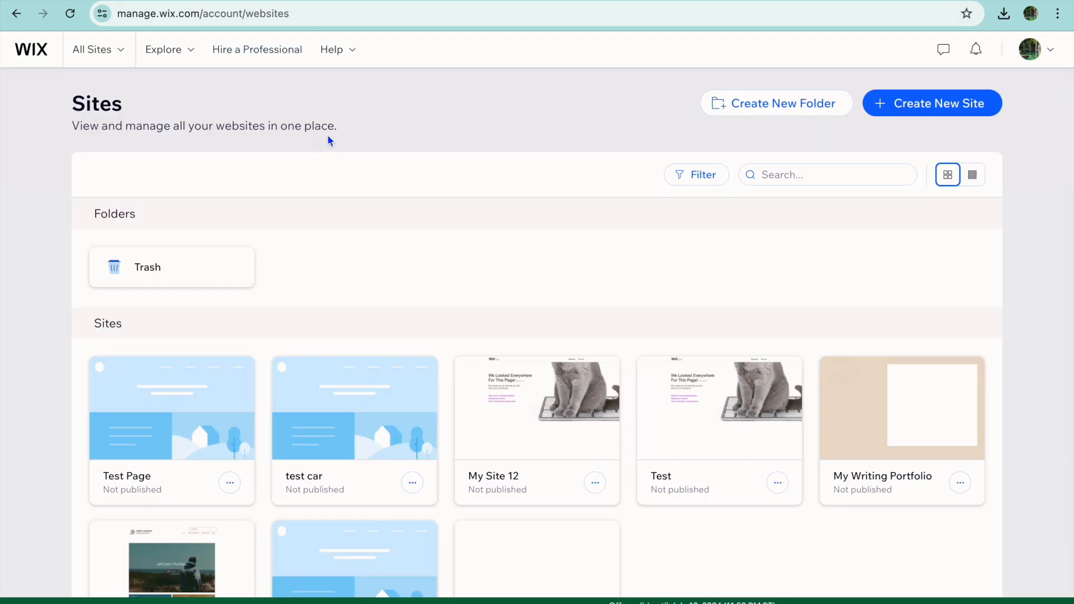
left_click(919, 104)
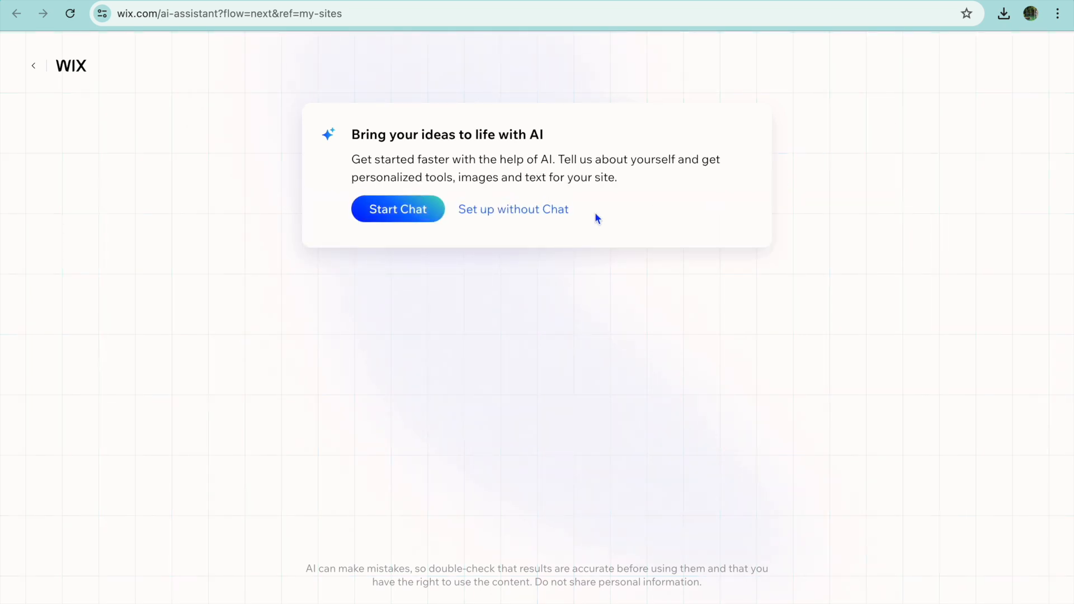
left_click(526, 211)
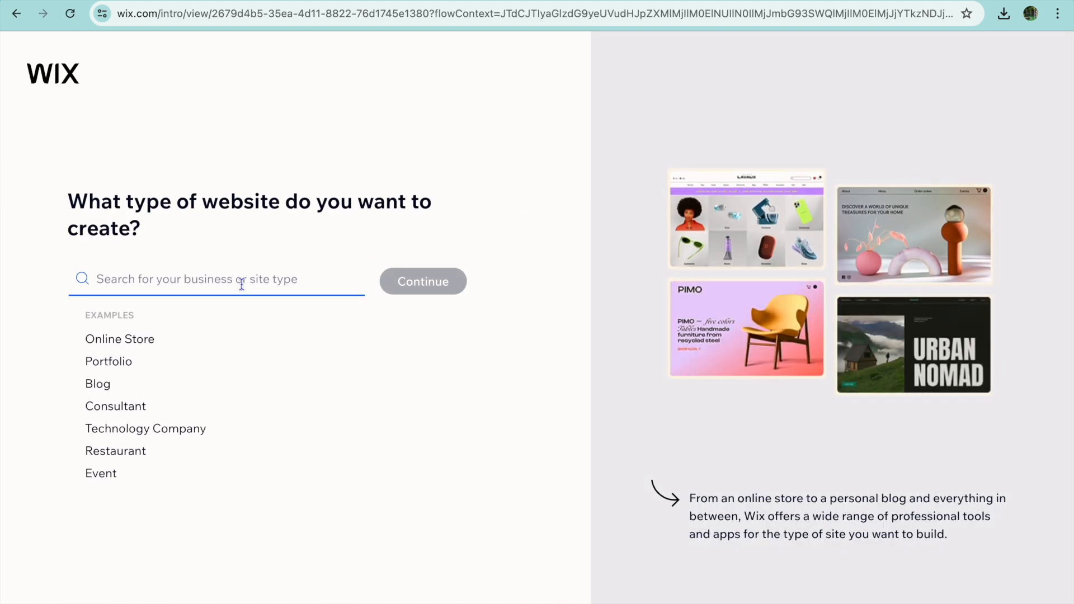
Set the website type to Lawn Care Service and continue to the business setup
type("law")
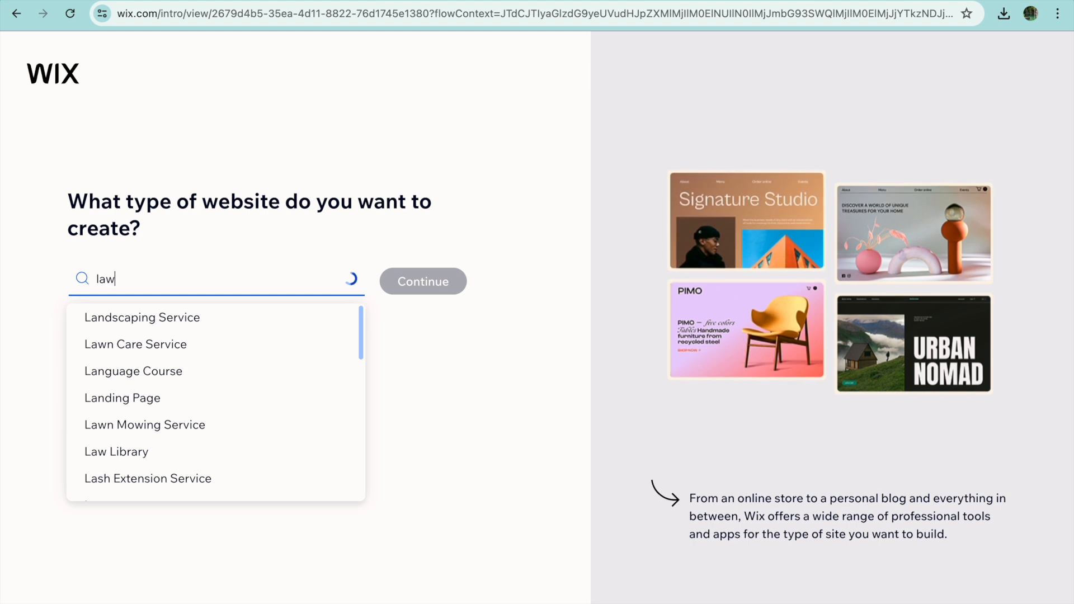
type("n ")
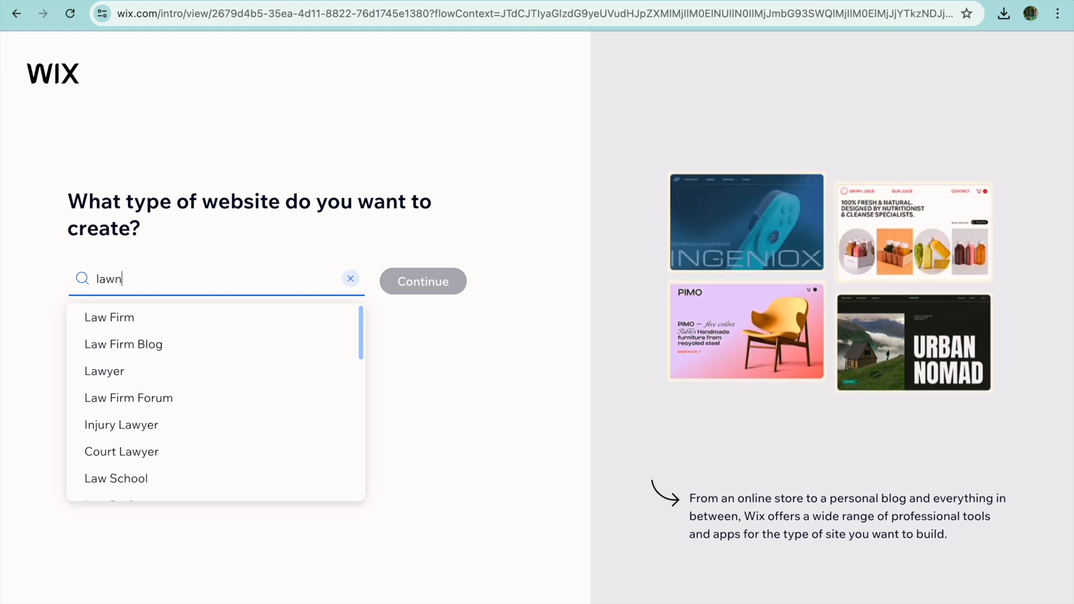
type("cs")
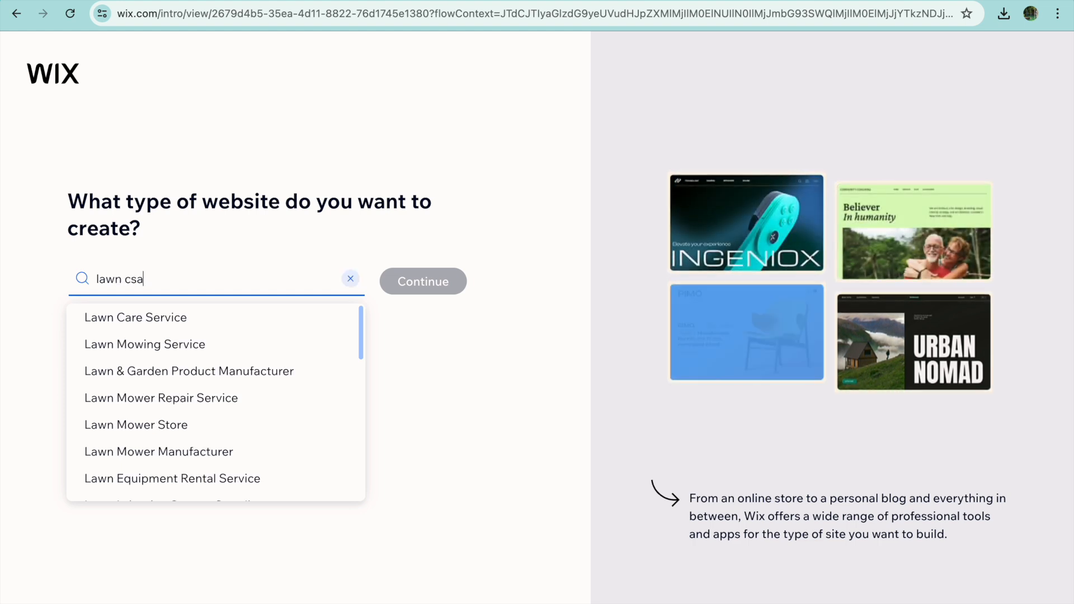
key("BackSpace")
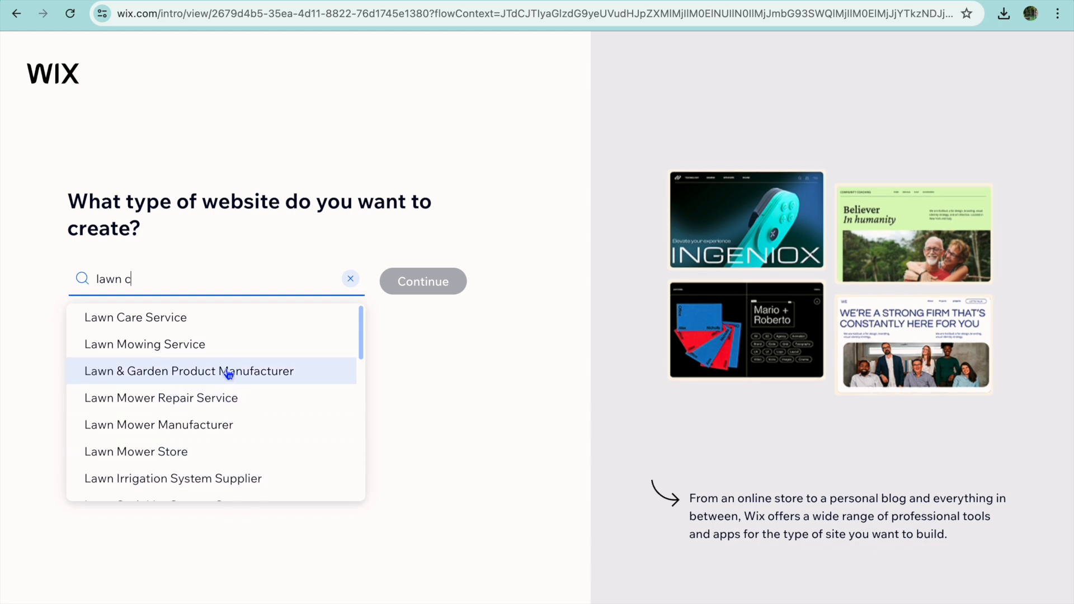
left_click(216, 315)
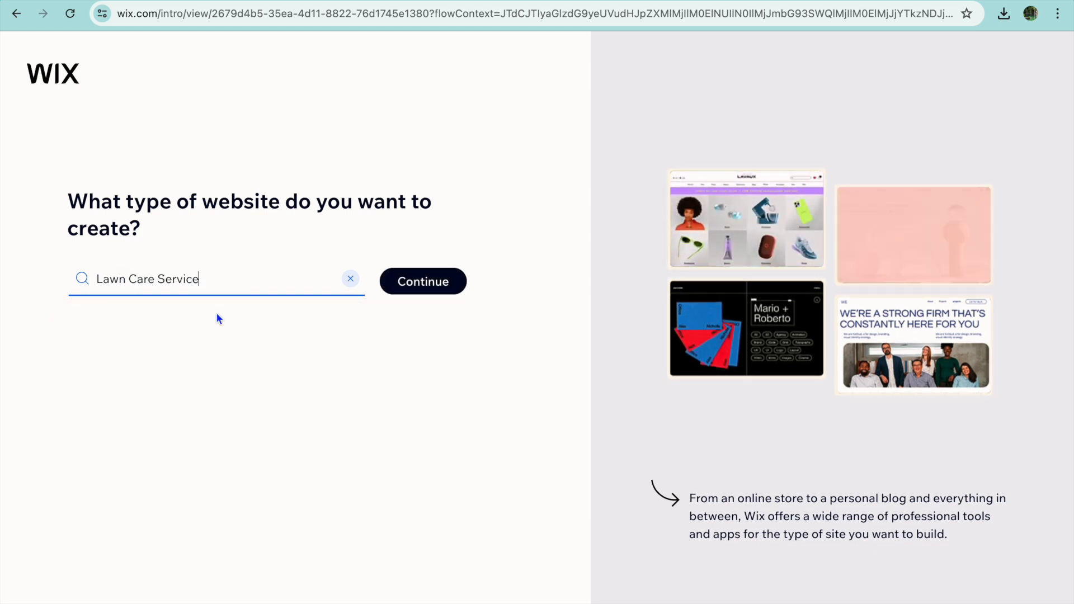
left_click(423, 287)
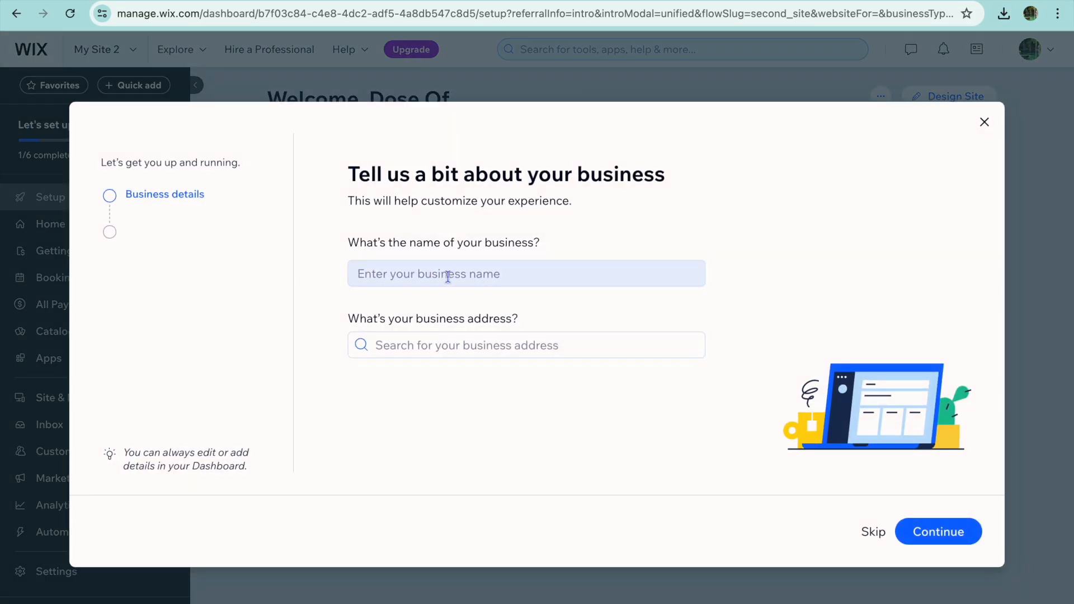
Name the business "lawn care", leave the address empty and continue
left_click(448, 276)
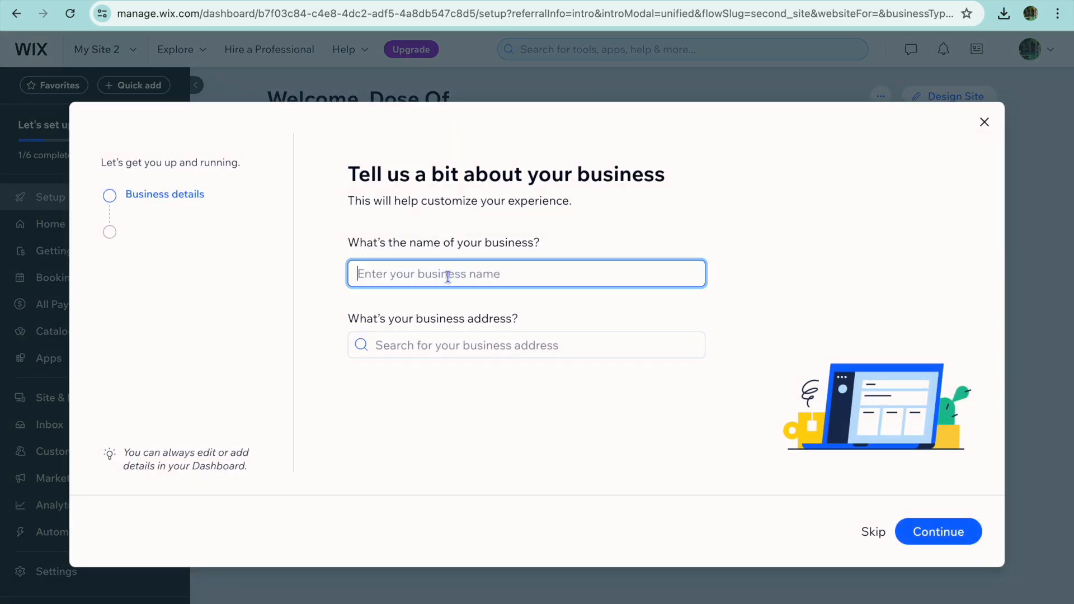
type("lawn")
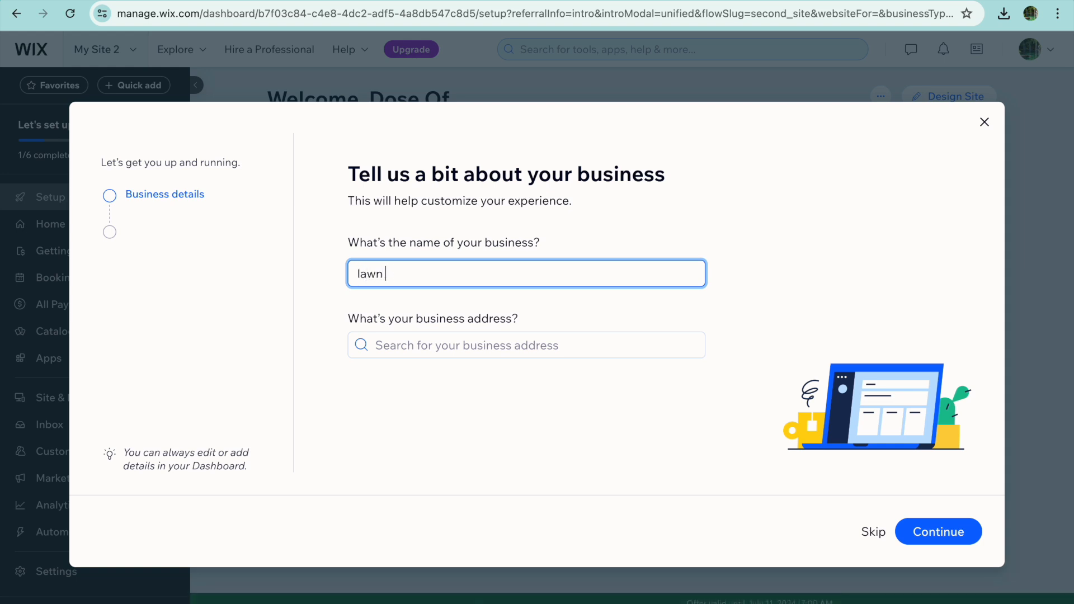
type(" care")
left_click(931, 533)
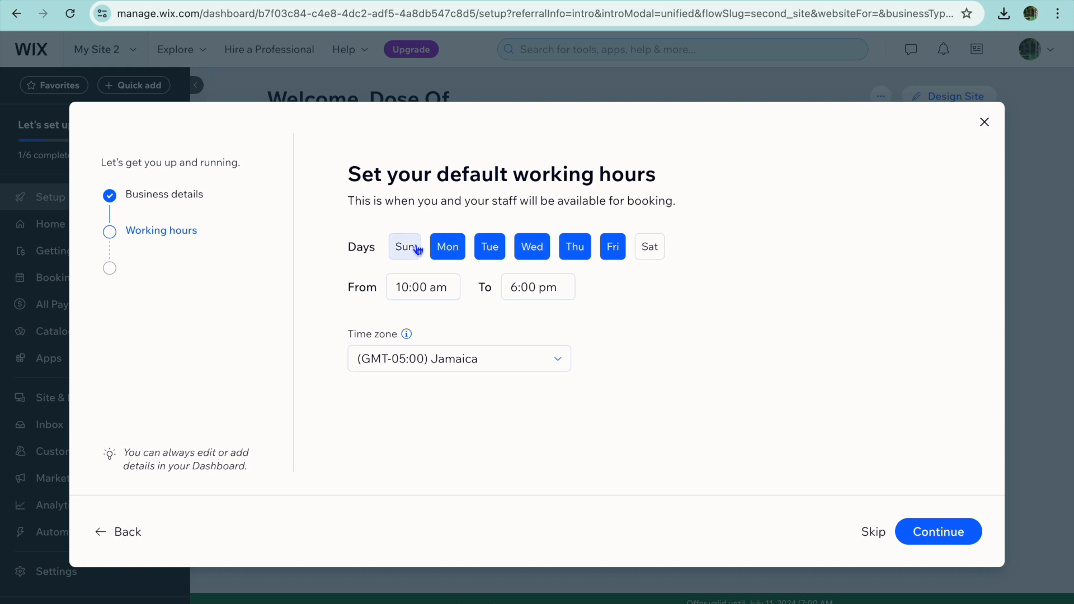
Add Saturday to the default working days, set the start time to 8:00 am and continue
left_click(652, 246)
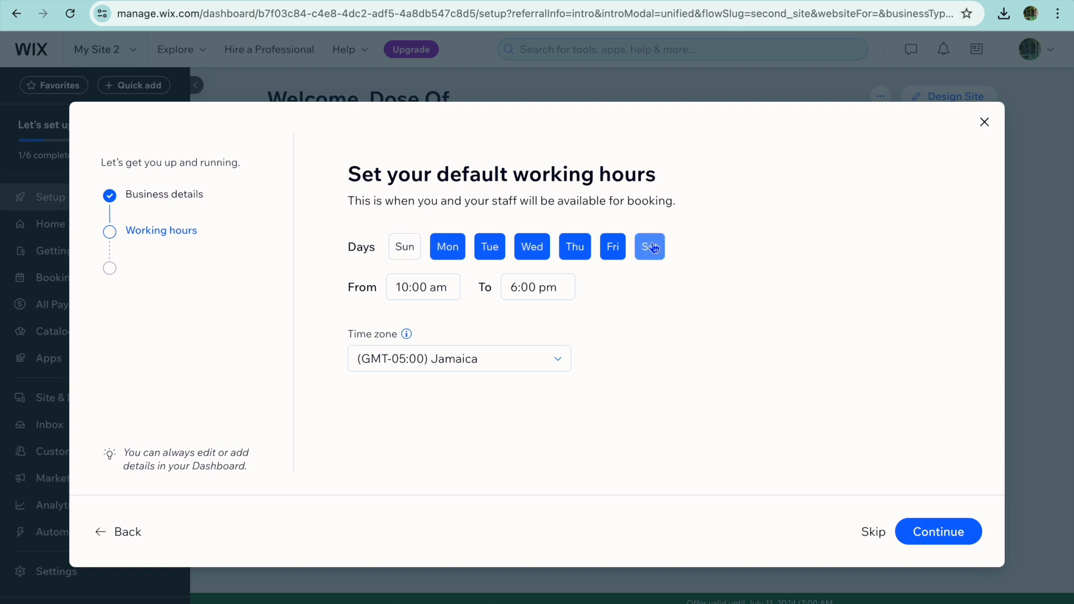
left_click(430, 288)
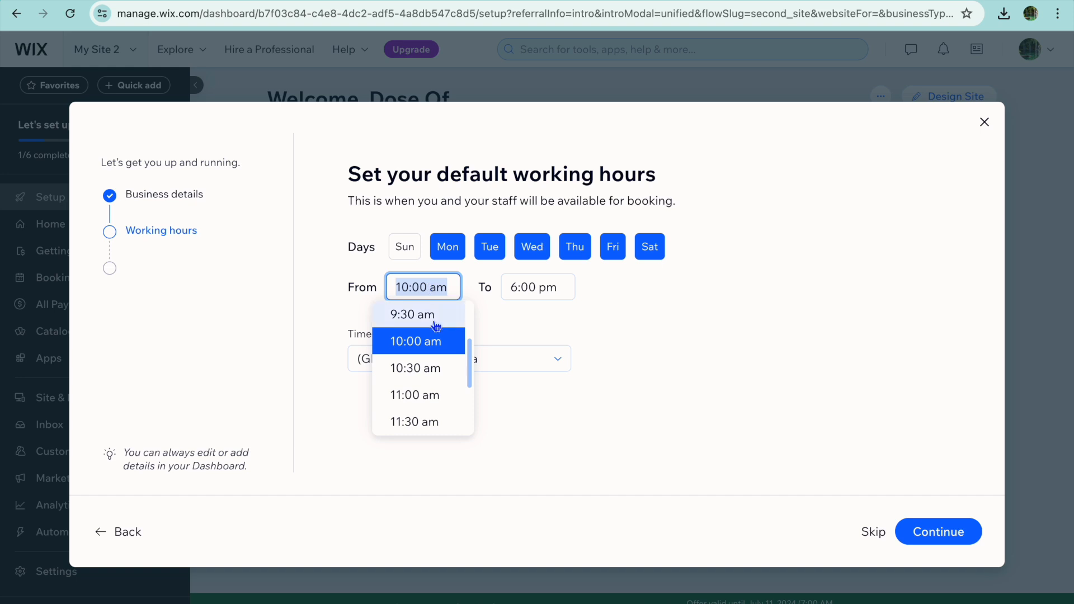
scroll(436, 326, "up", 3)
left_click(436, 312)
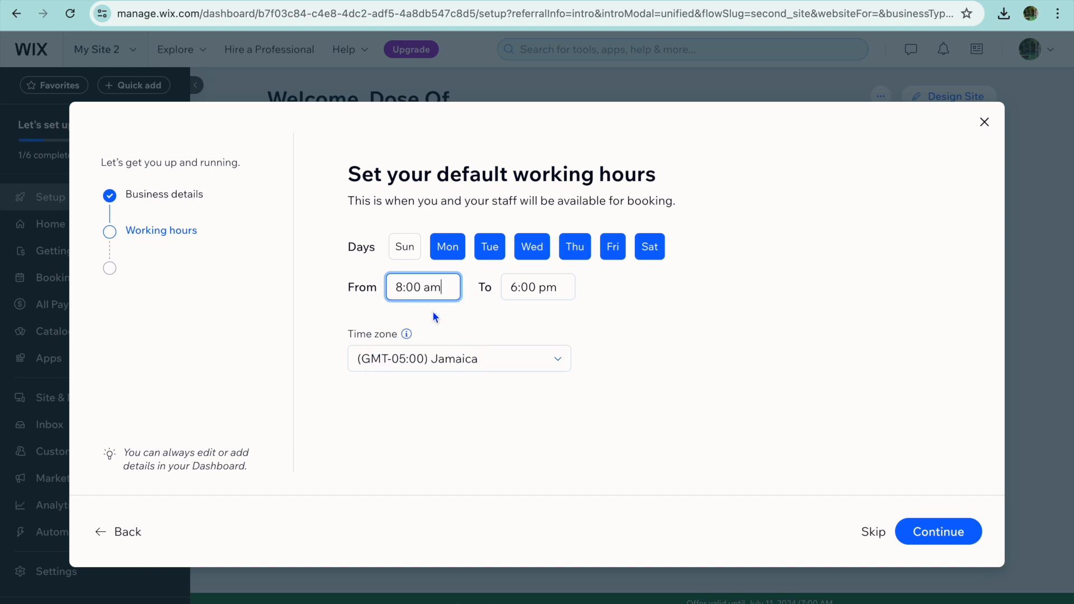
left_click(918, 531)
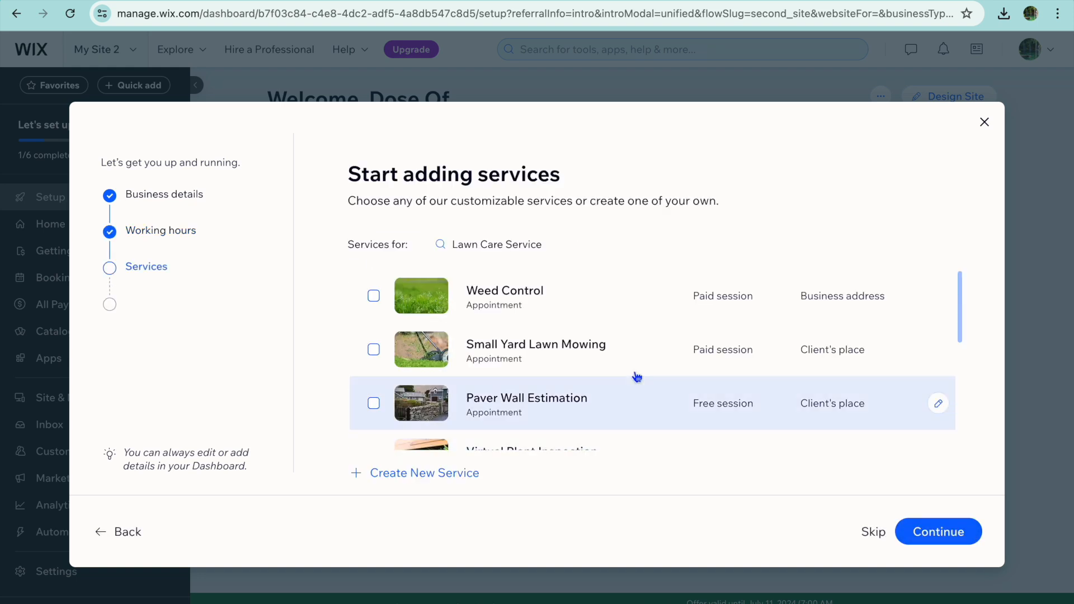
Add the Weed Control, Small Yard Lawn Mowing, Paver Wall Estimation and Virtual Plant Inspection services and continue
scroll(621, 372, "down", 5)
scroll(621, 372, "up", 5)
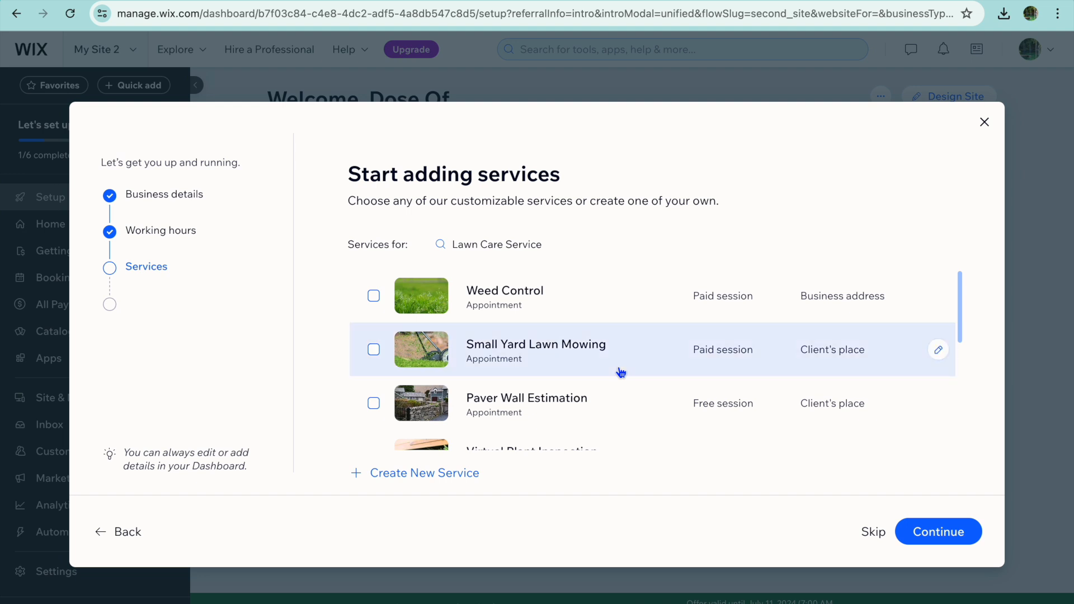
left_click(373, 296)
left_click(374, 351)
left_click(374, 404)
scroll(375, 413, "down", 2)
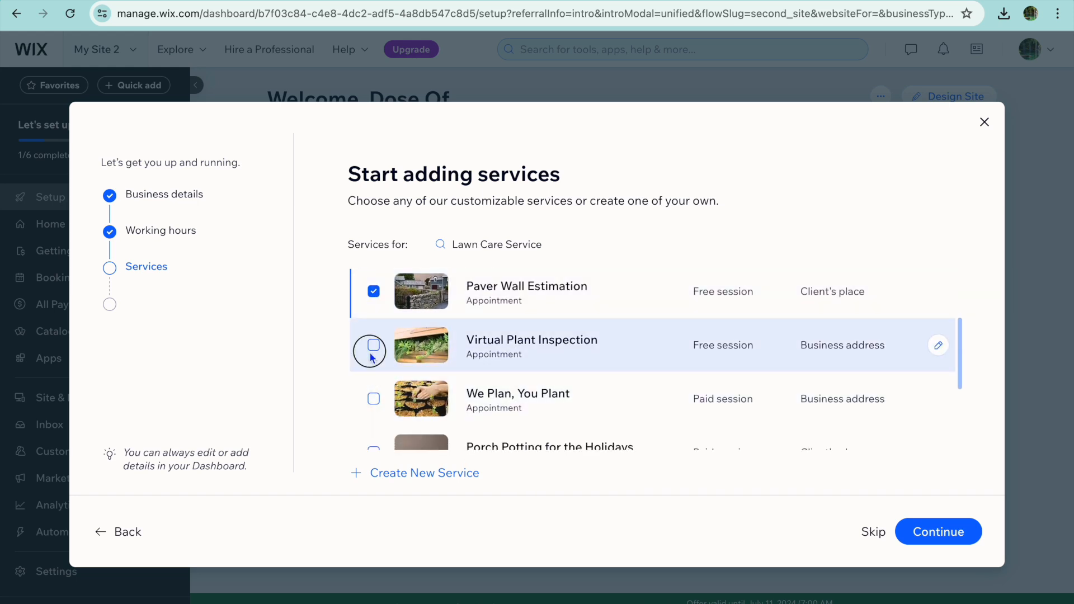
left_click(371, 356)
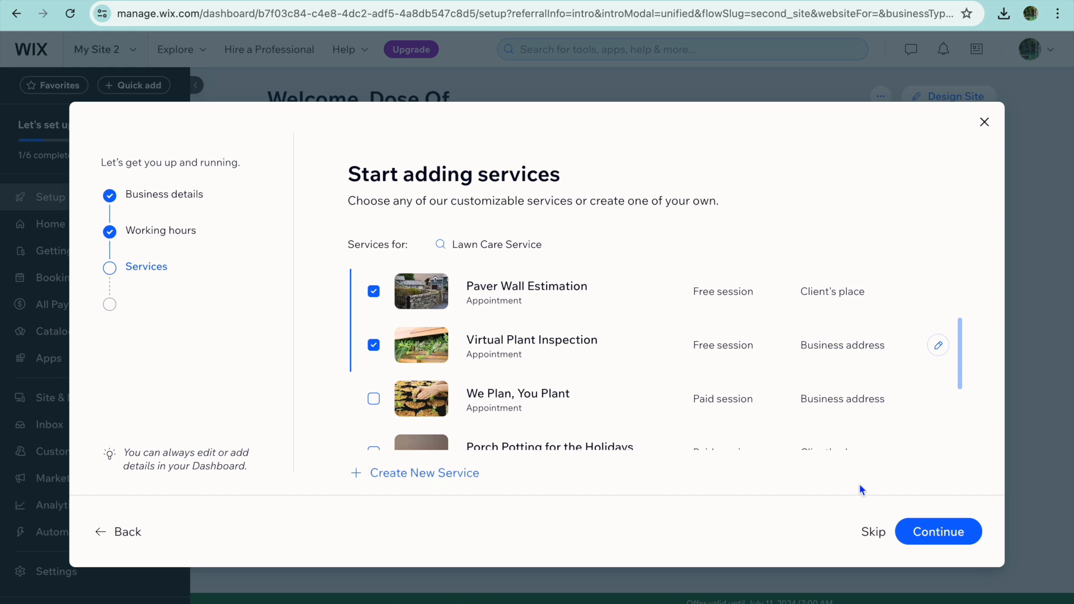
left_click(931, 531)
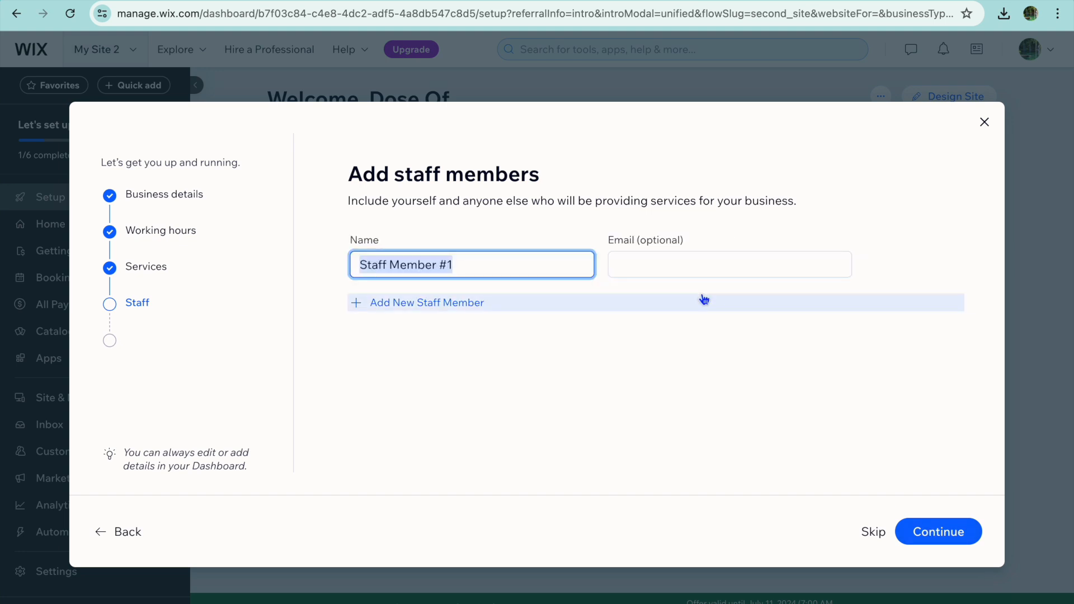
Keep the default staff member and finish the business setup with online and in-person payments selected, dismissing the sale offer
left_click(951, 531)
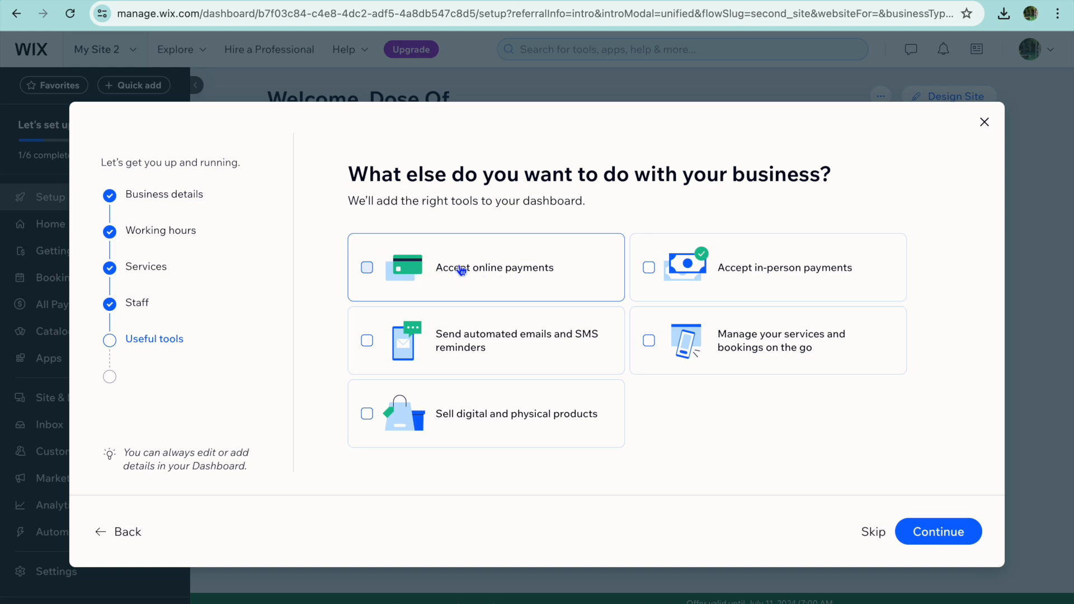
left_click(366, 270)
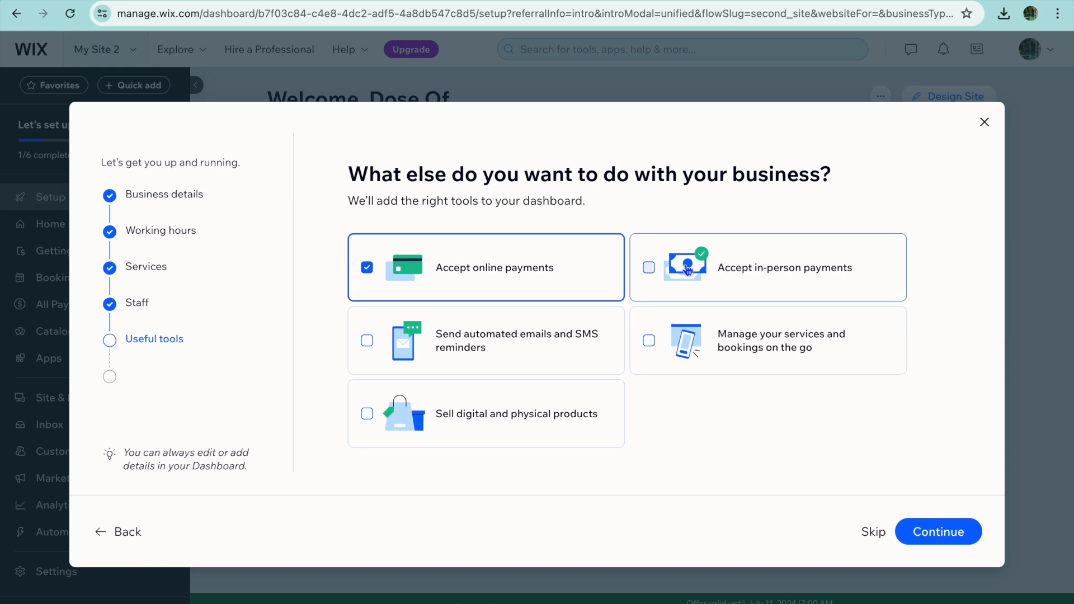
left_click(649, 269)
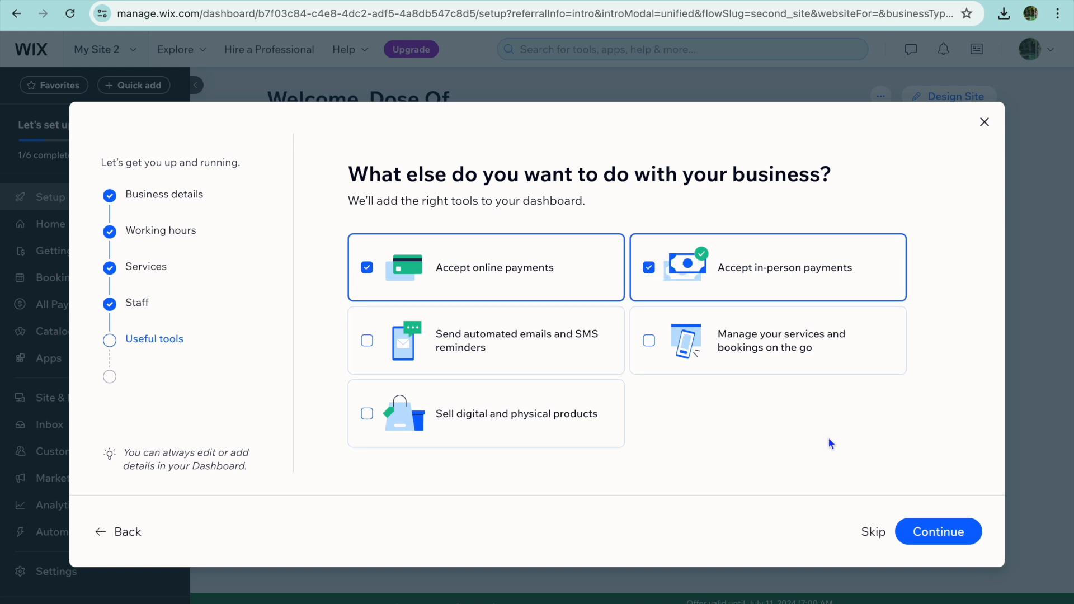
left_click(945, 533)
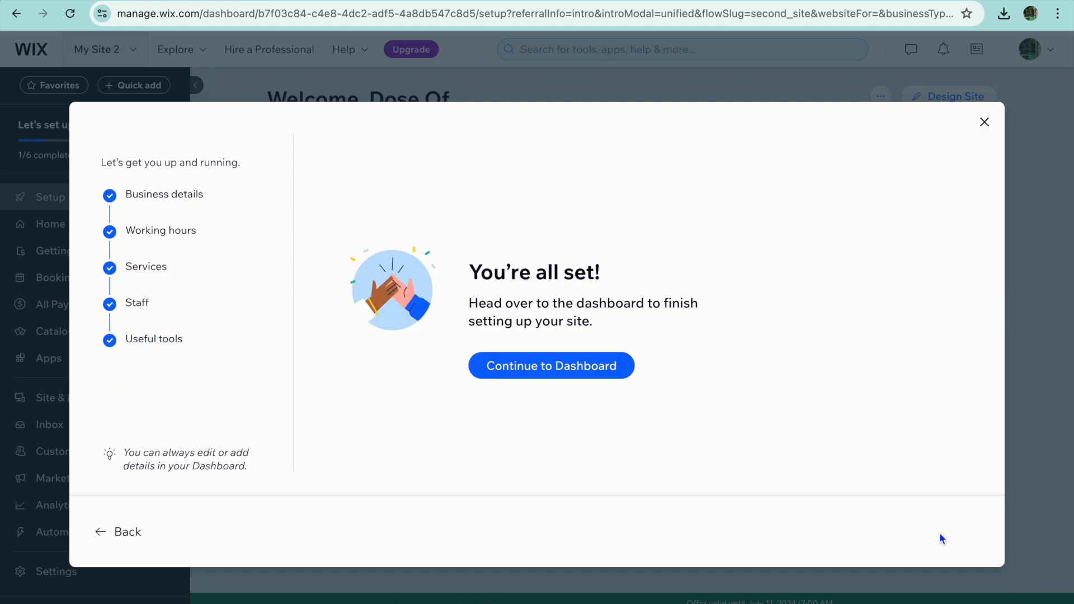
left_click(601, 370)
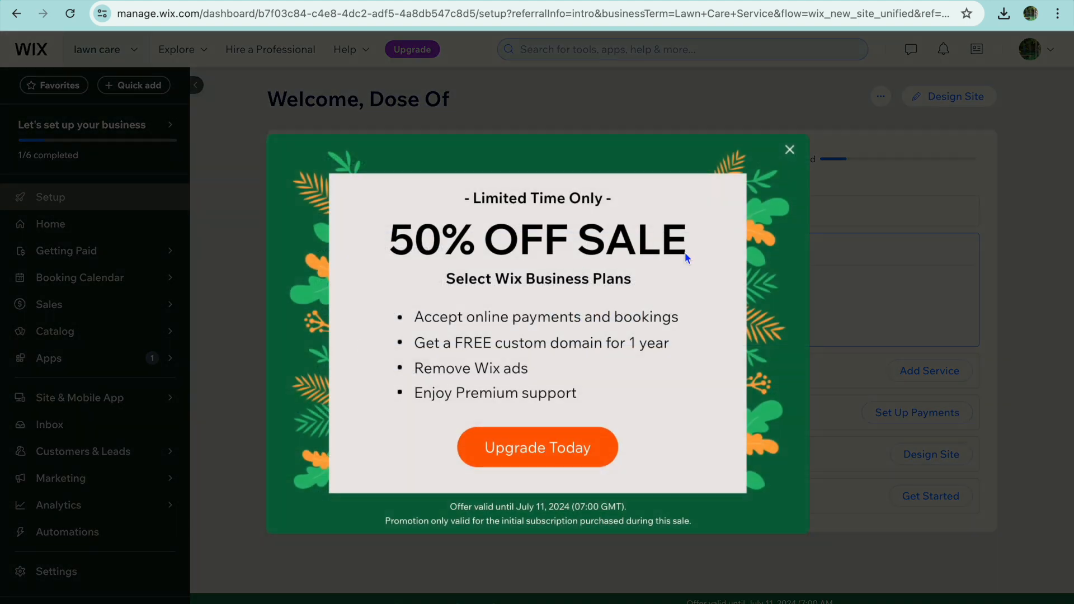
left_click(789, 149)
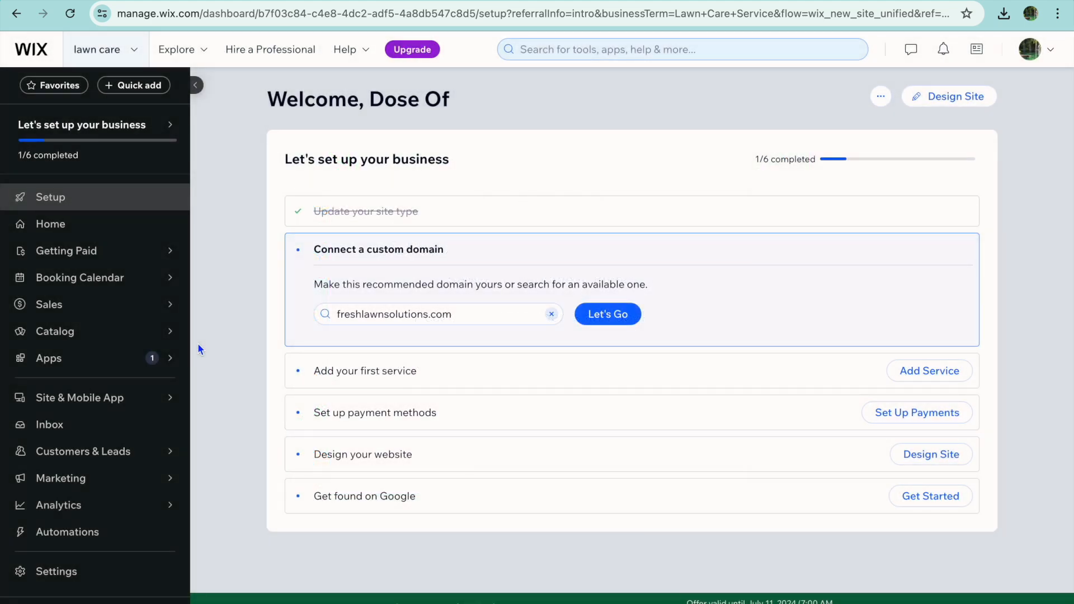
Open the Weed Control service from the booking services catalog for editing
left_click(124, 341)
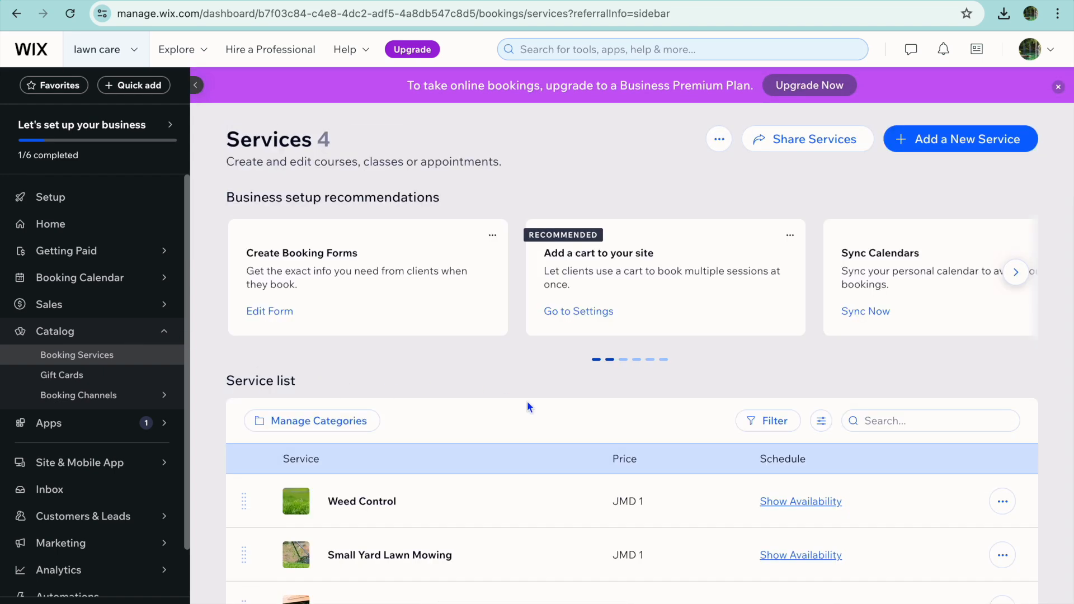
scroll(527, 398, "down", 3)
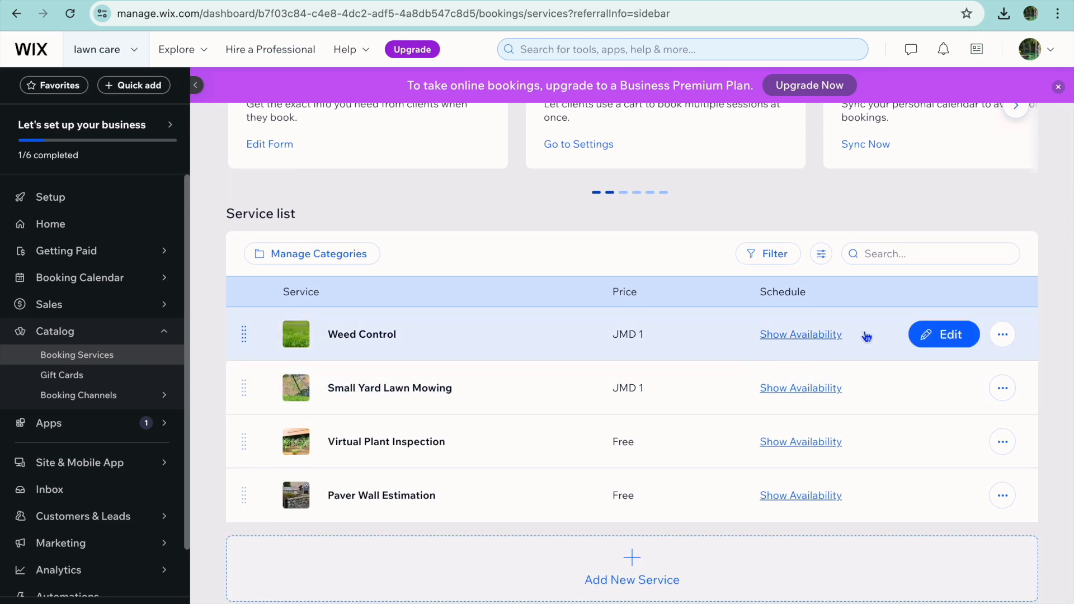
left_click(933, 334)
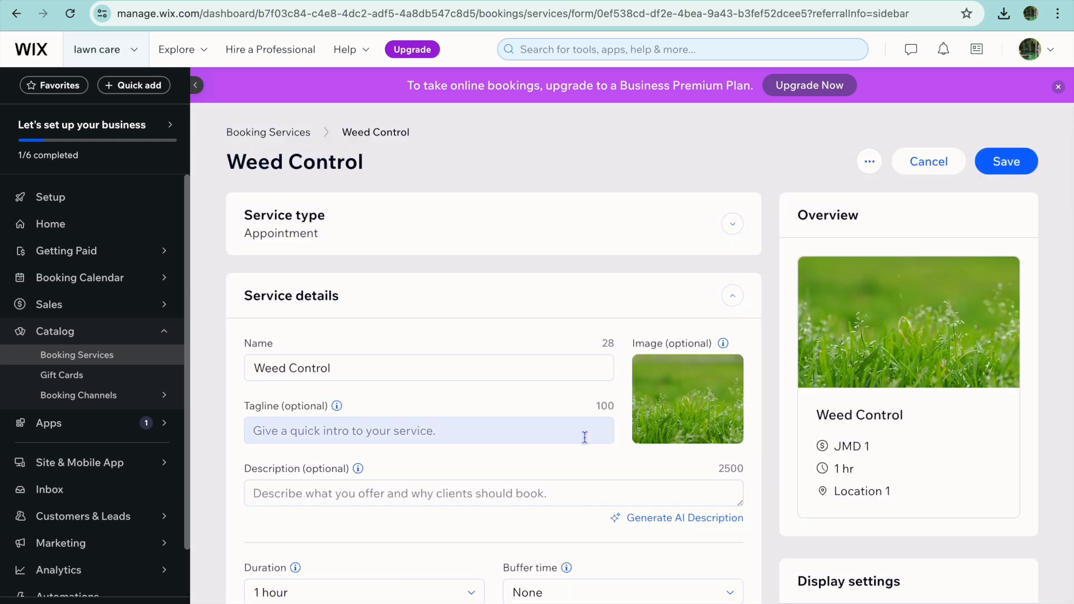
Set the Weed Control service's duration to 2 hours
scroll(584, 439, "down", 3)
mouse_move(692, 282)
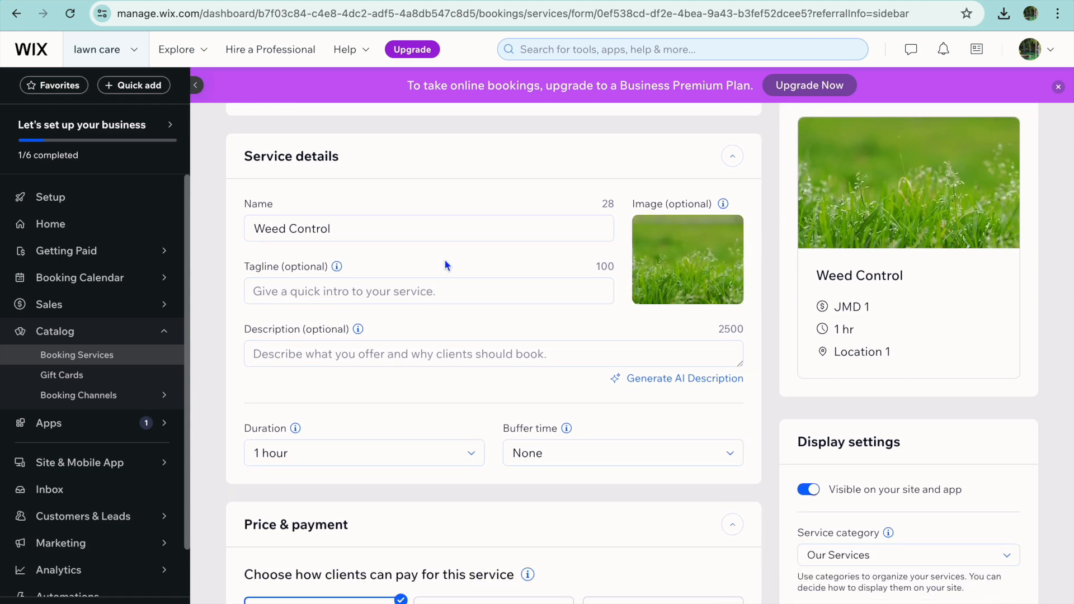
scroll(433, 295, "down", 4)
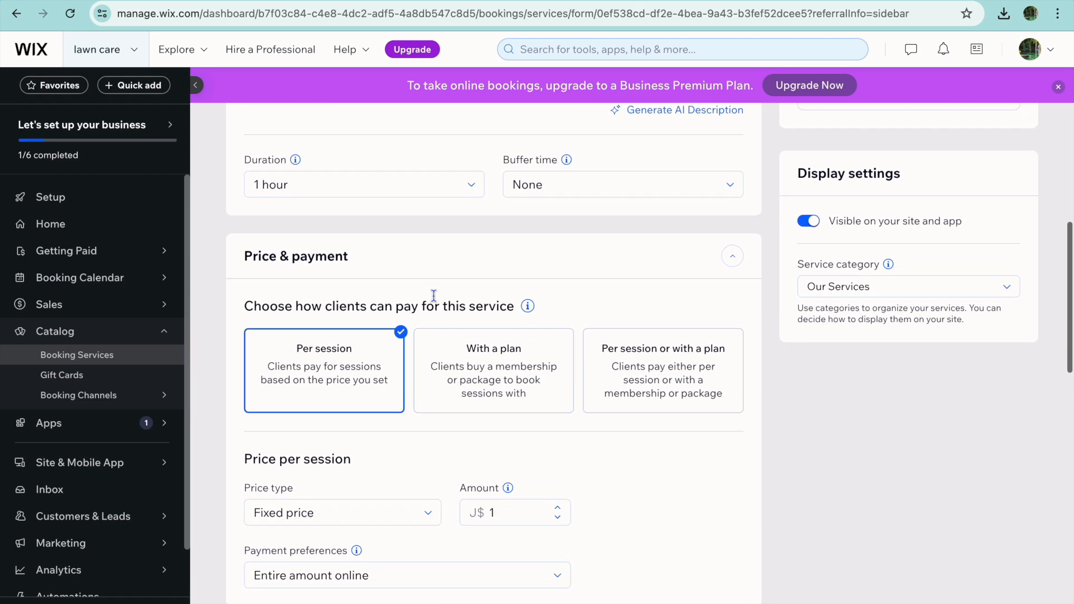
left_click(472, 230)
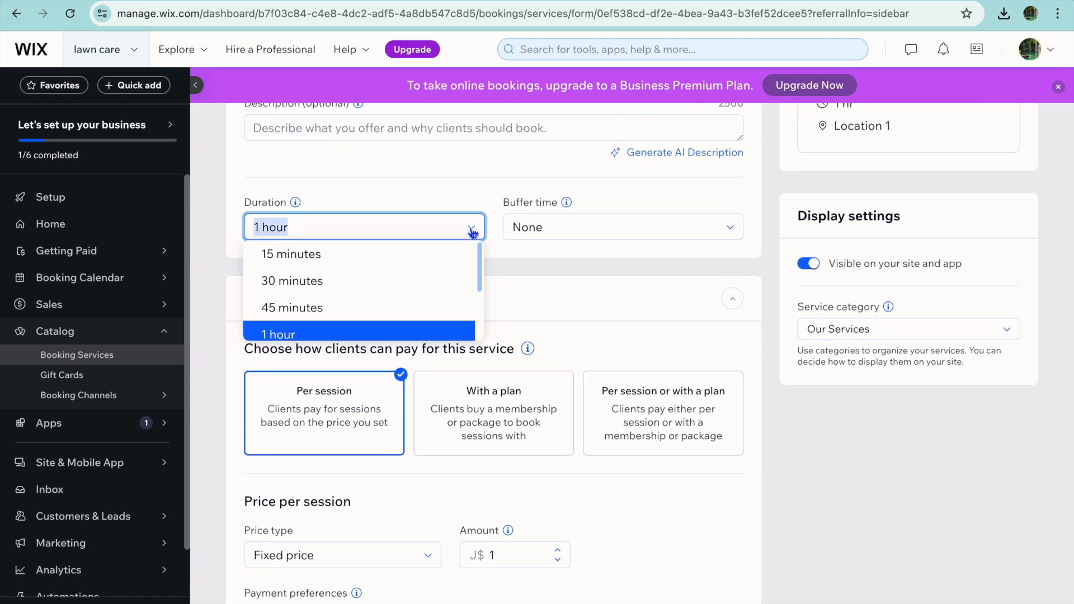
scroll(451, 278, "down", 3)
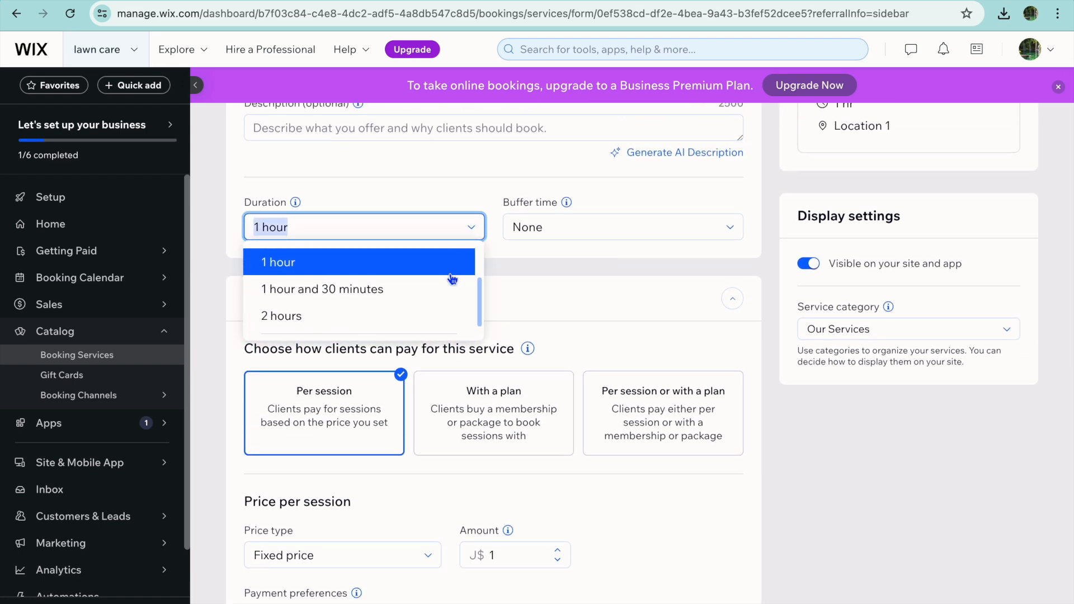
left_click(383, 299)
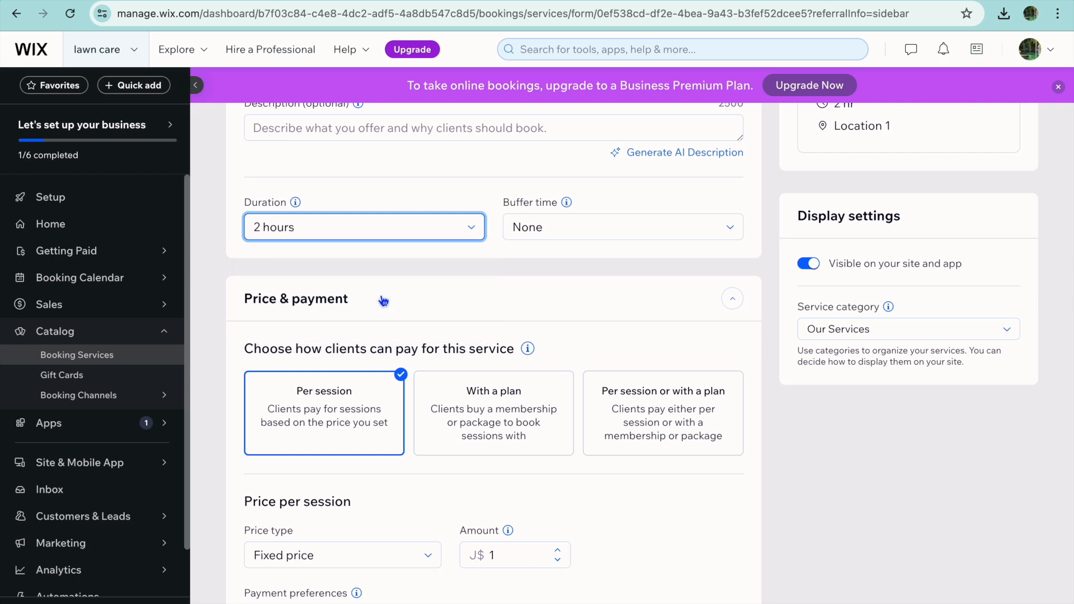
Set the Weed Control service's fixed price per session to J$100
scroll(384, 301, "down", 4)
double_click(509, 347)
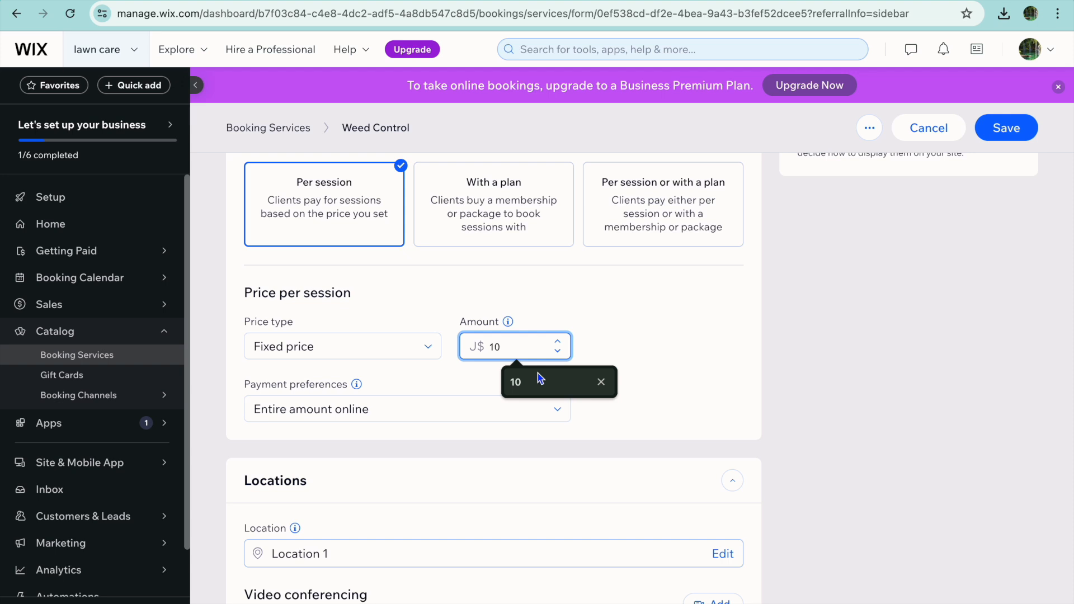
type("0")
key("BackSpace")
type("100")
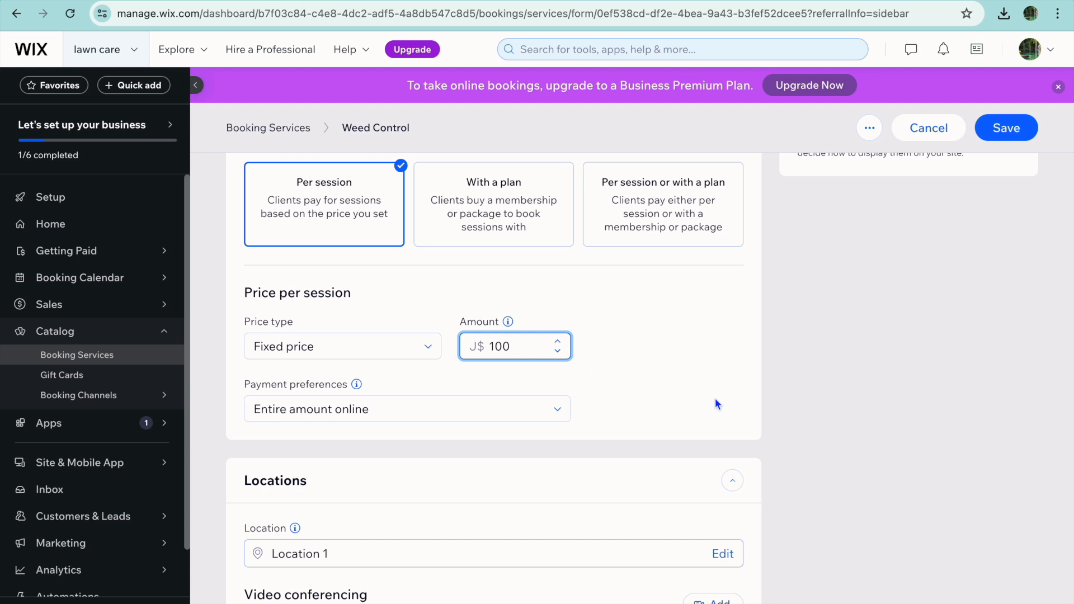
left_click(662, 386)
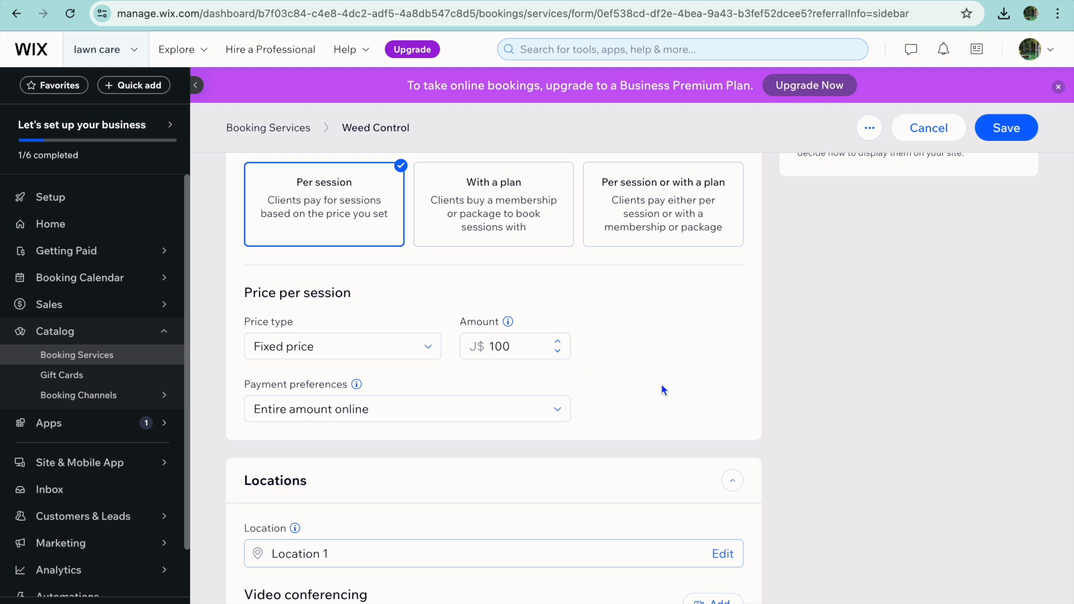
Keep the service's location and staff settings, save the Weed Control service and dismiss the premium upgrade offer
scroll(661, 385, "down", 5)
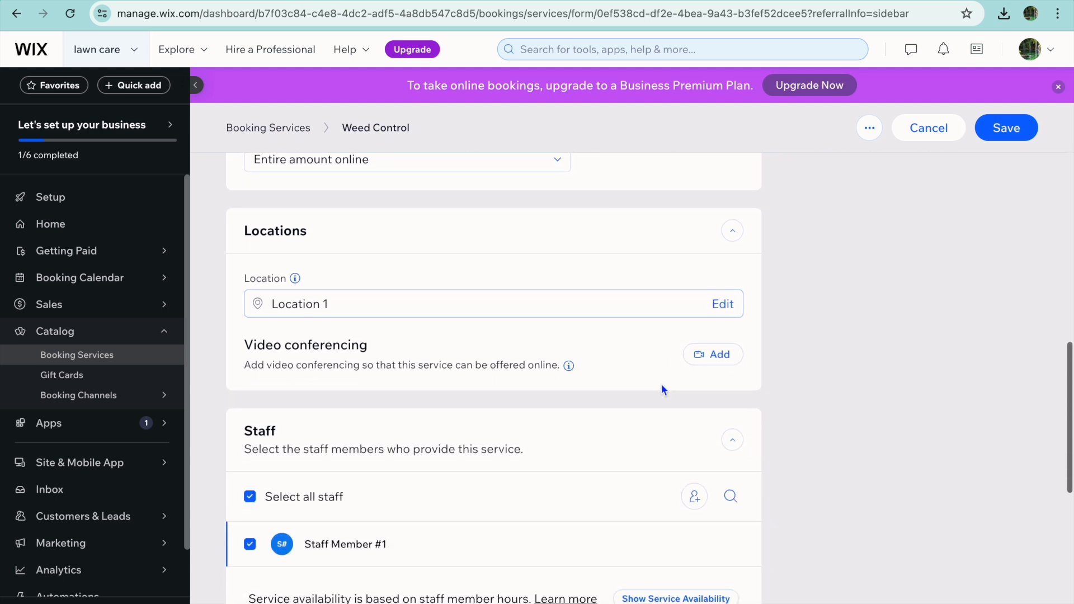
scroll(661, 386, "down", 1)
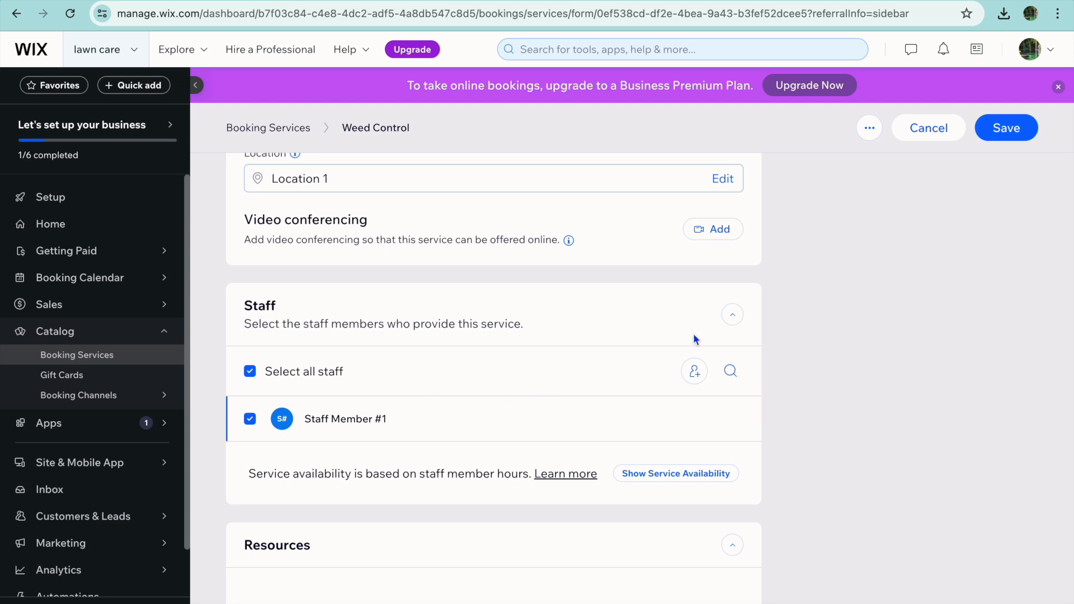
left_click(1003, 130)
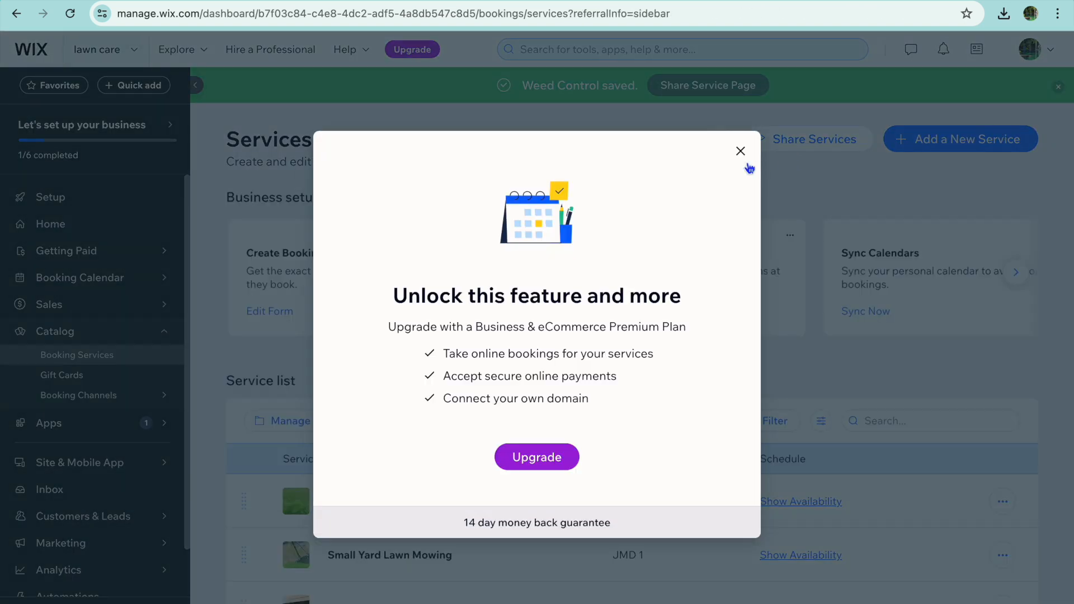
left_click(740, 151)
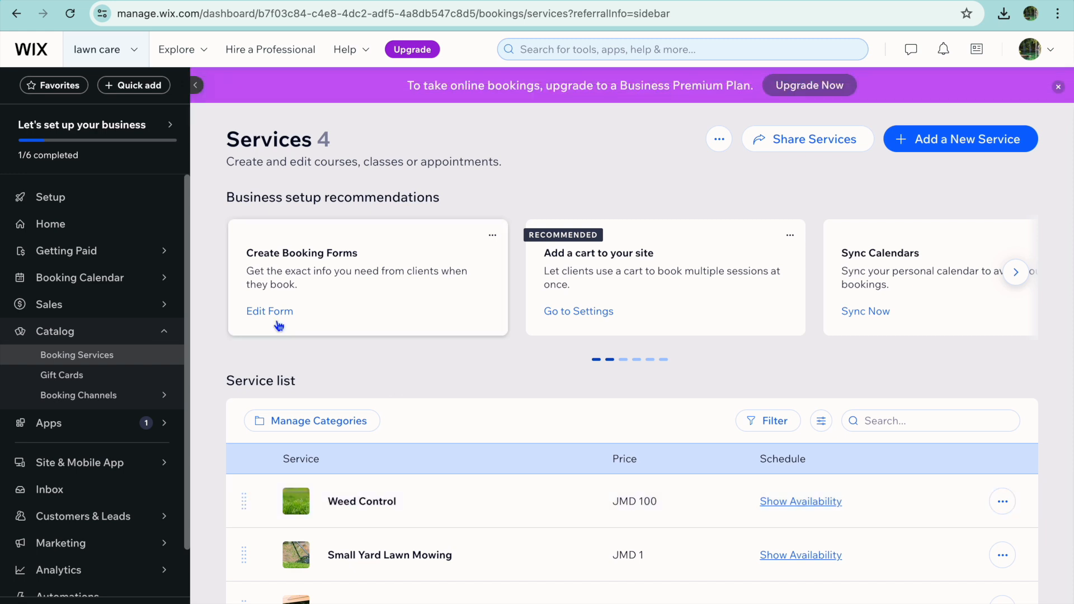
Start connecting a payment method, check the additional payment options and return to the Accept Payments page
mouse_move(127, 256)
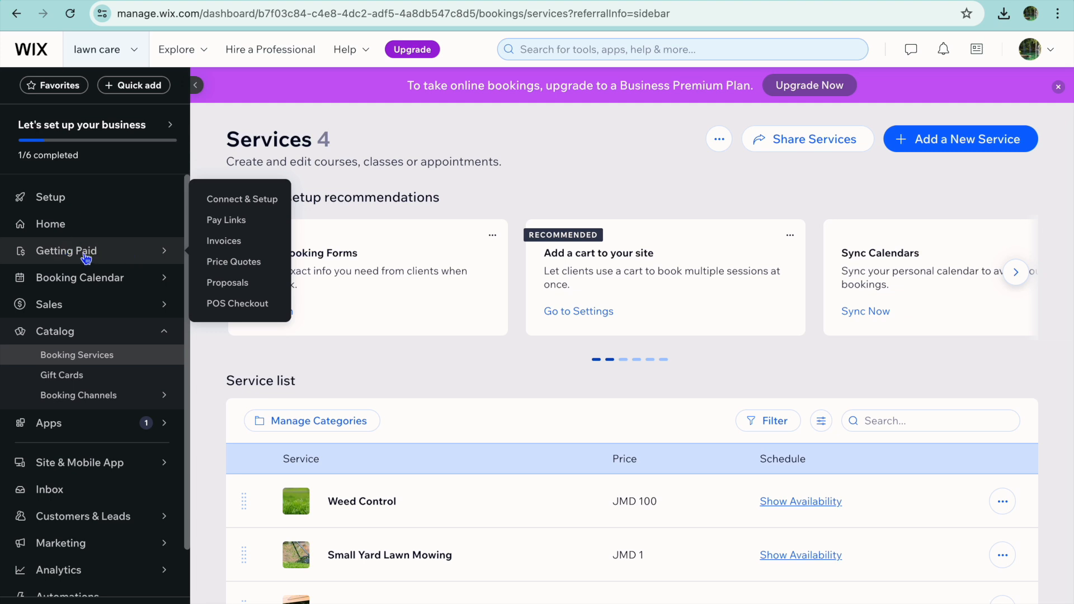
left_click(250, 200)
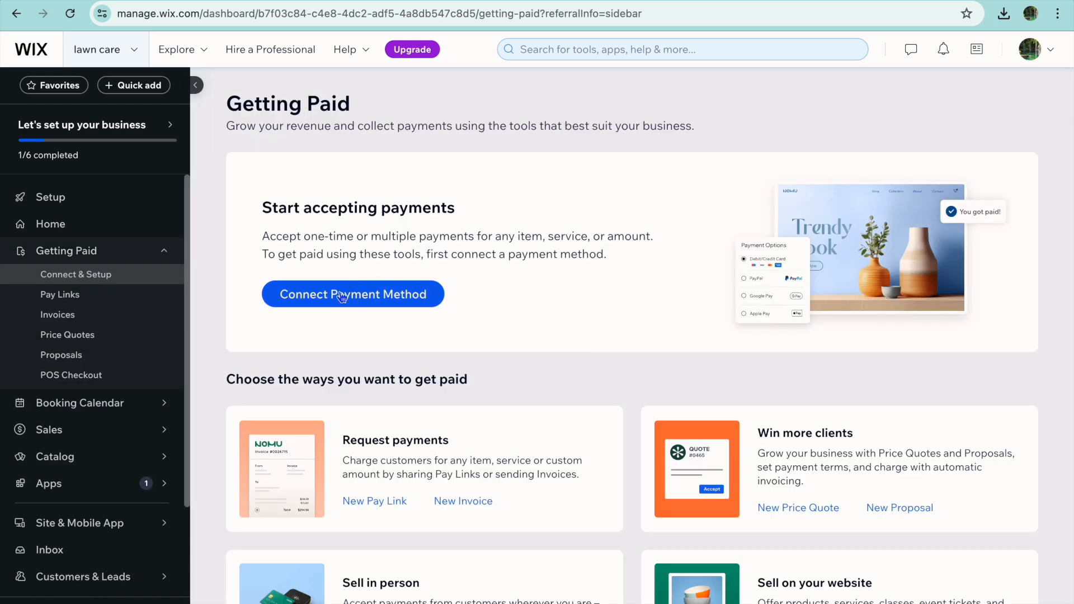
left_click(342, 296)
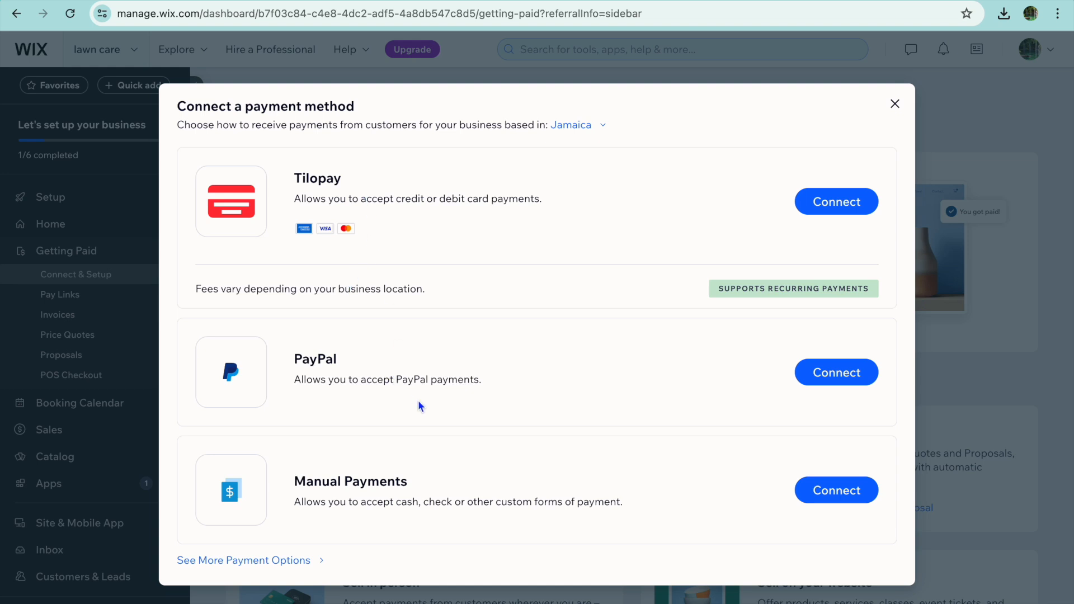
left_click(260, 558)
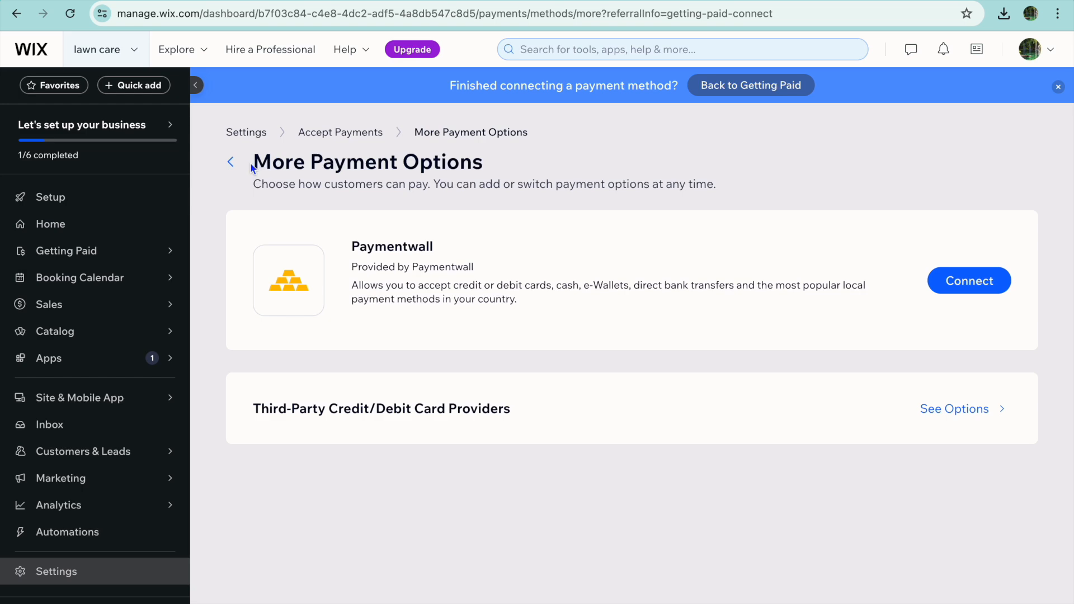
left_click(231, 162)
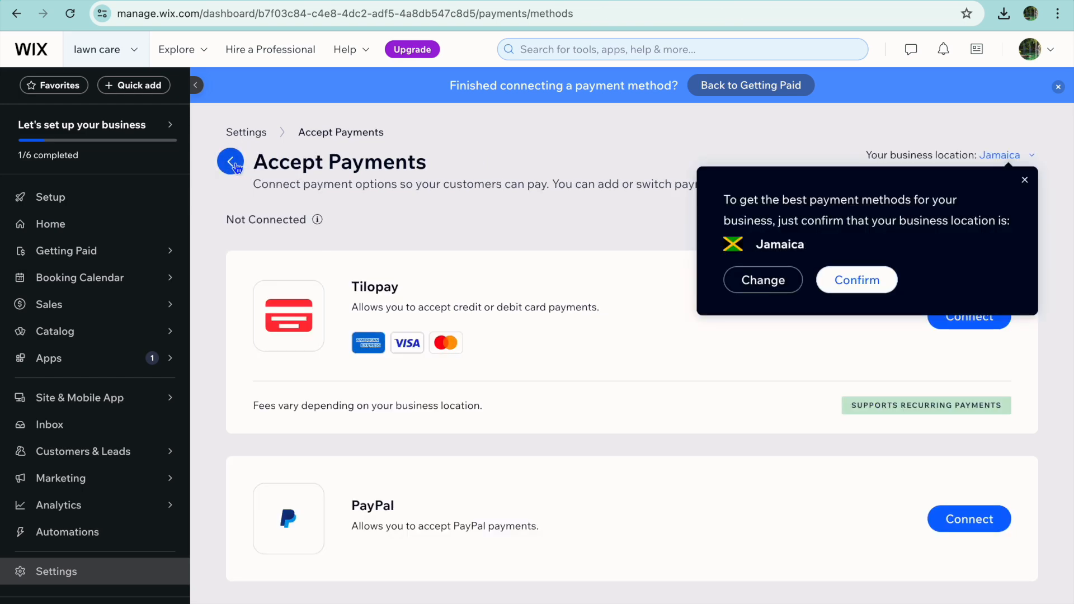
Change the business location for payments to Canada
left_click(776, 280)
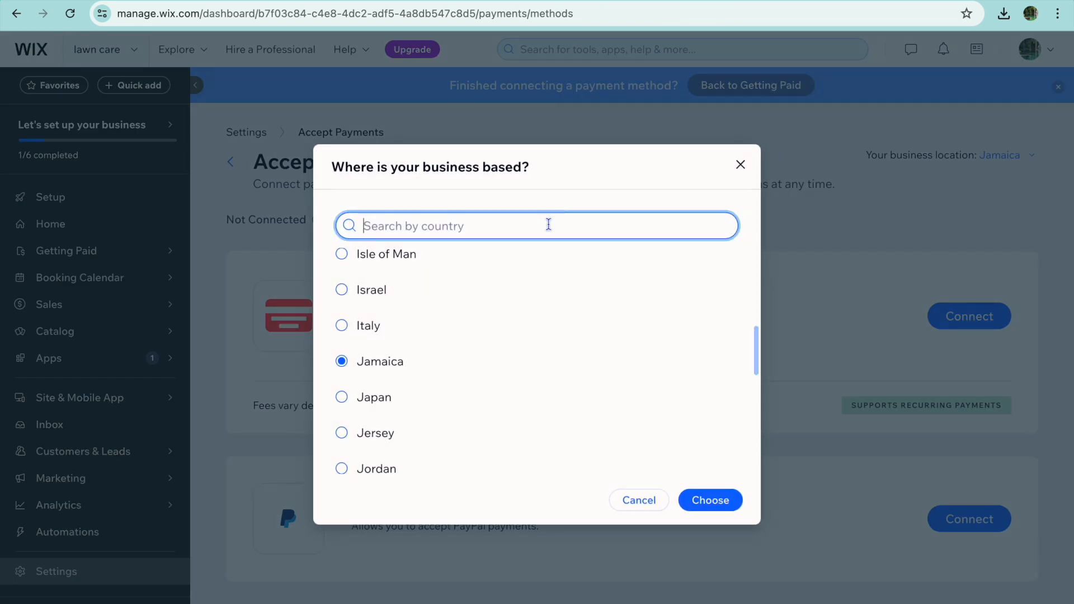
type("can")
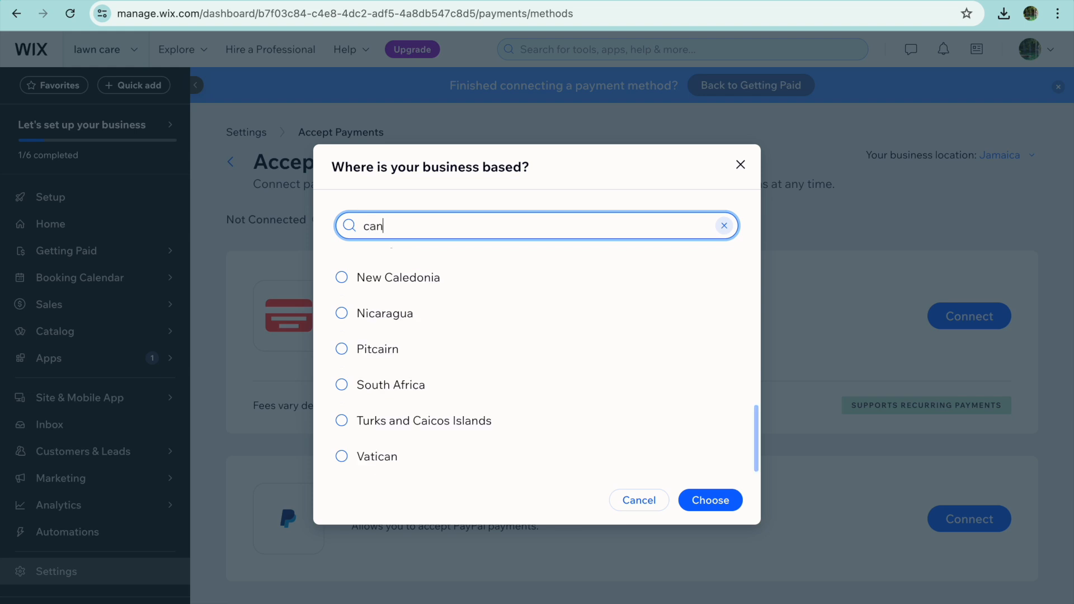
left_click(371, 267)
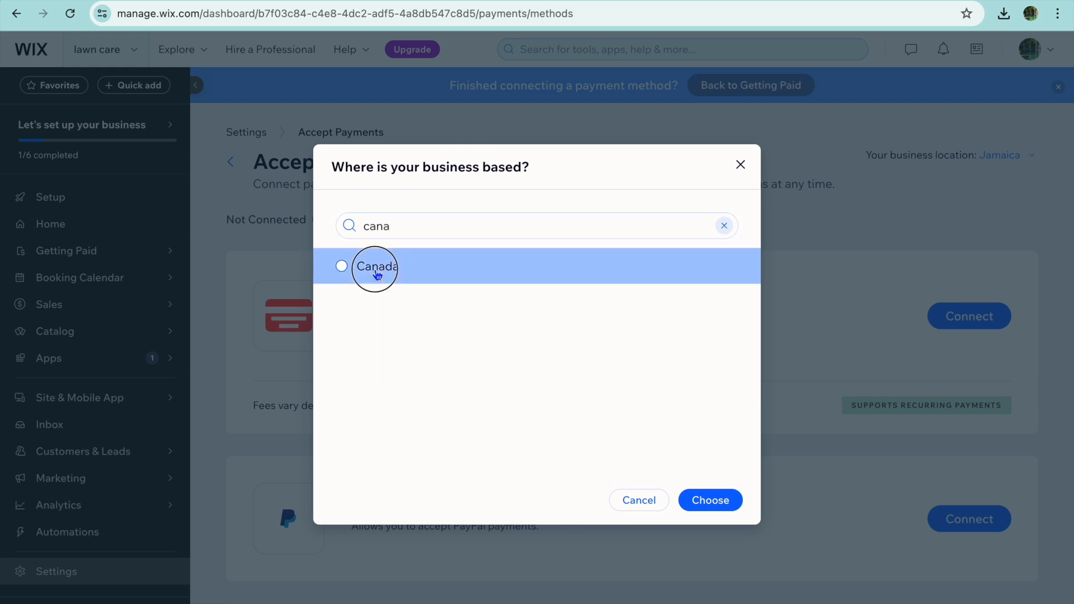
left_click(712, 500)
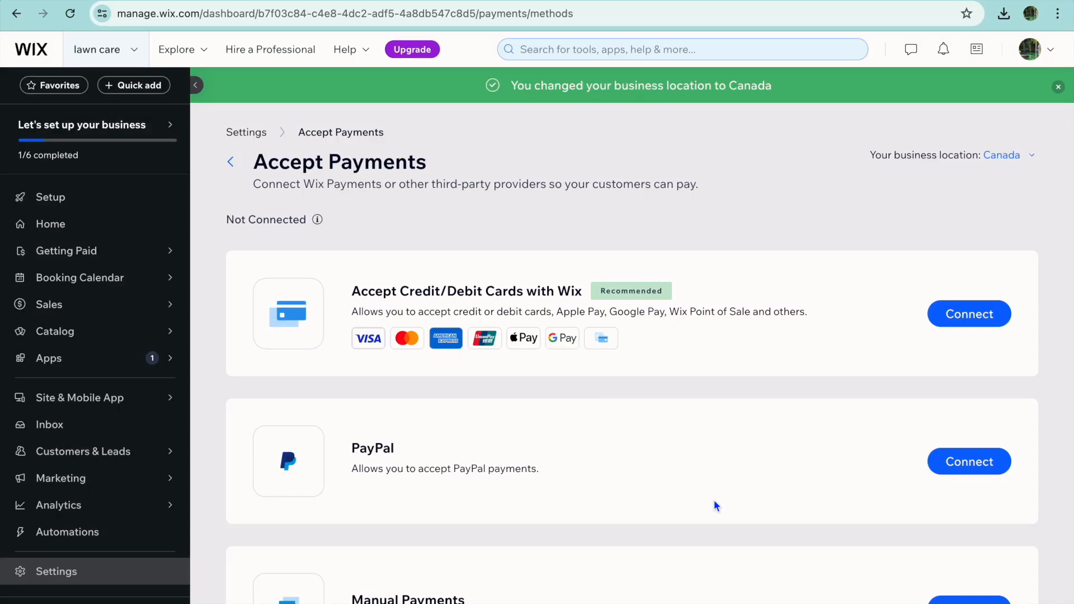
Look through the main and additional payment providers offered for Canada and return to the Accept Payments page
scroll(713, 506, "down", 2)
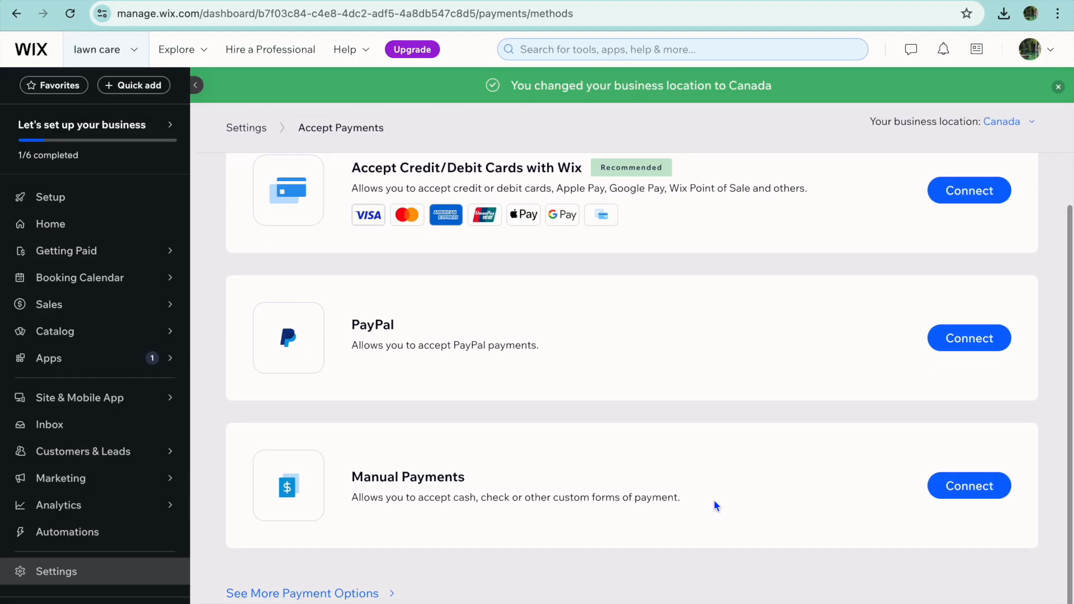
left_click(352, 591)
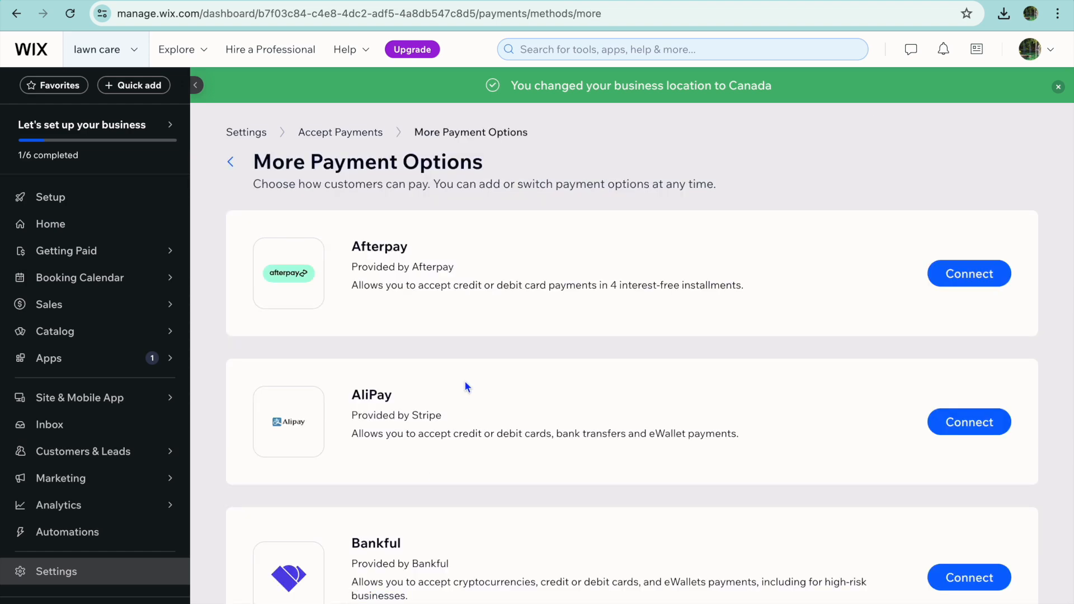
scroll(465, 375, "down", 10)
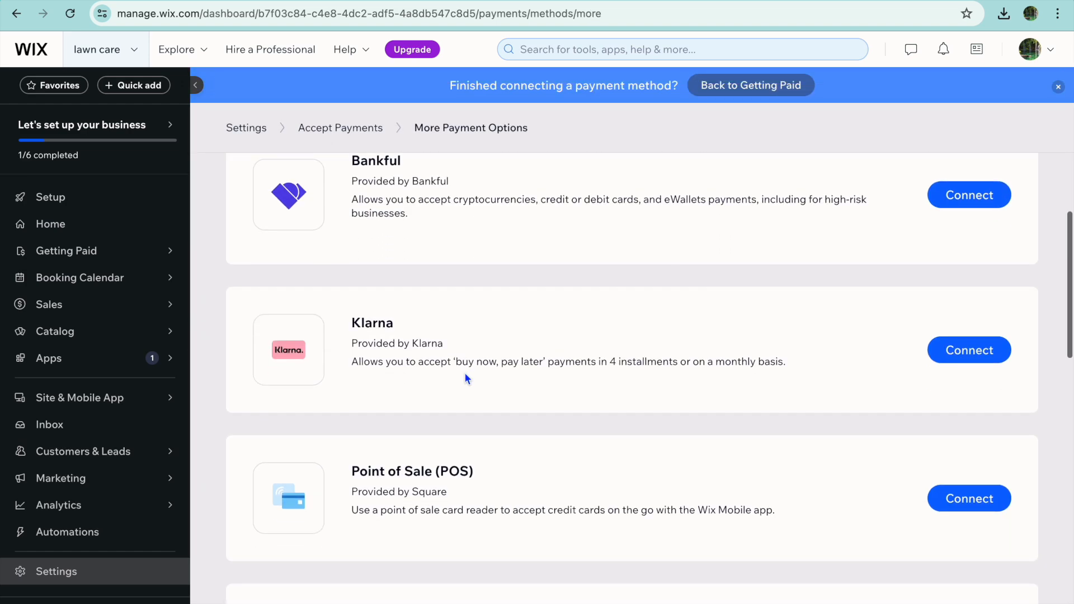
scroll(464, 374, "down", 3)
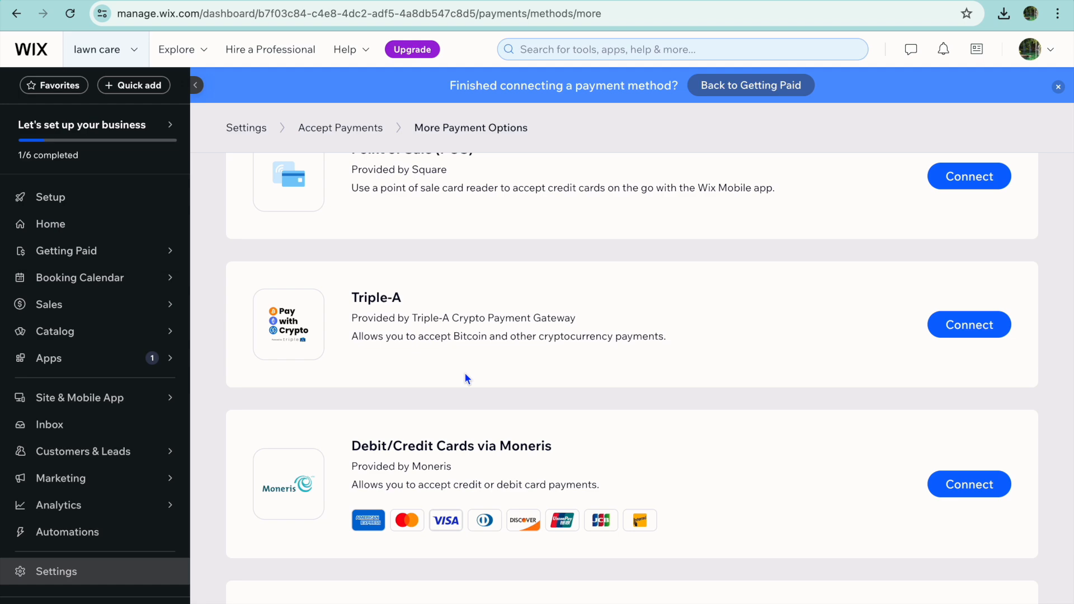
scroll(464, 379, "up", 15)
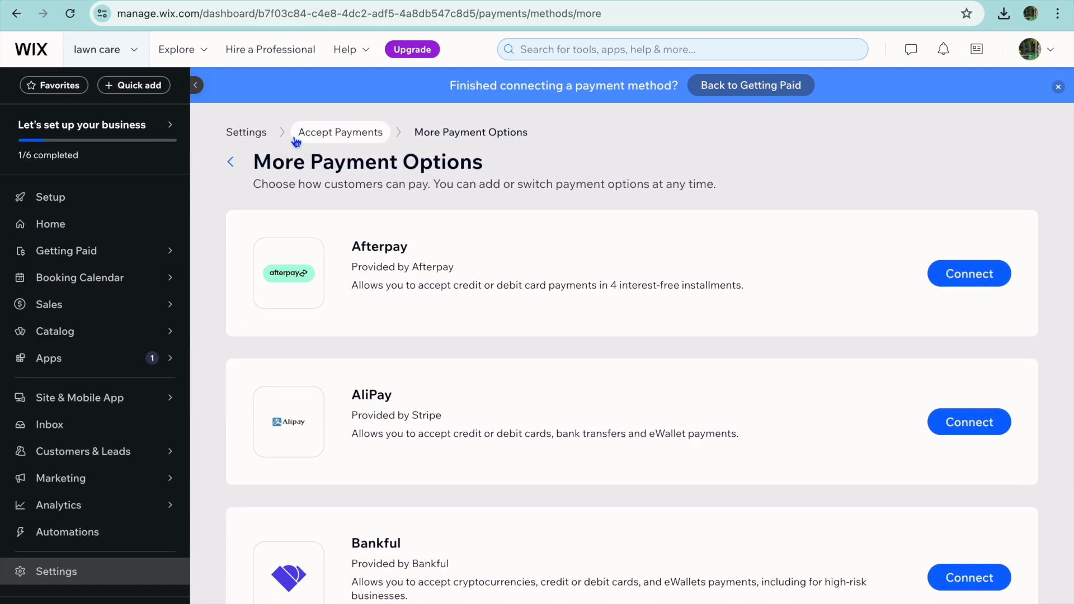
left_click(230, 162)
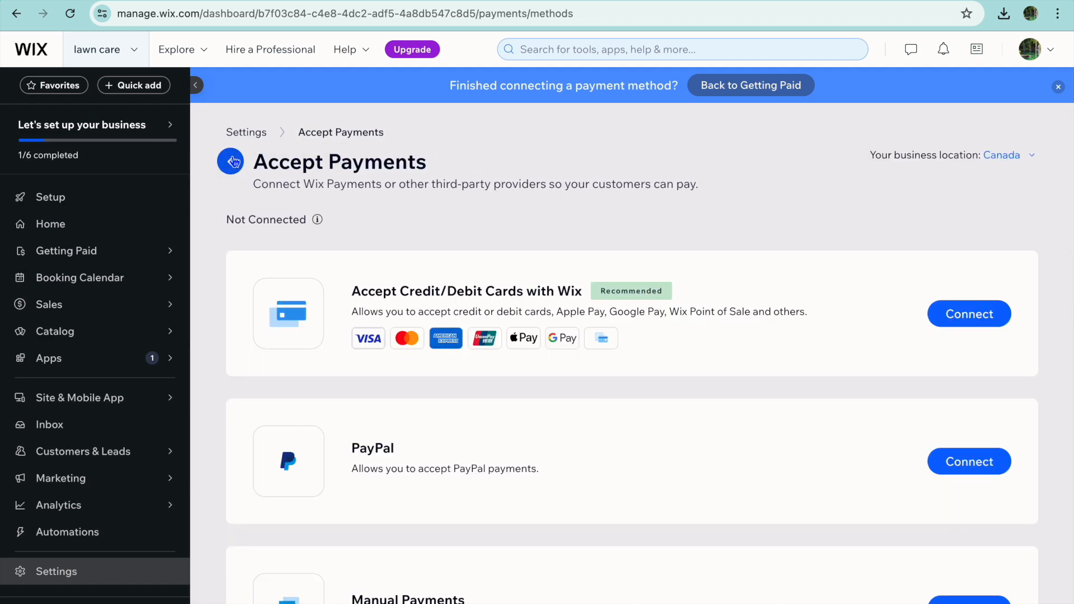
Start designing the site from the business setup page by choosing to customize a template
left_click(98, 199)
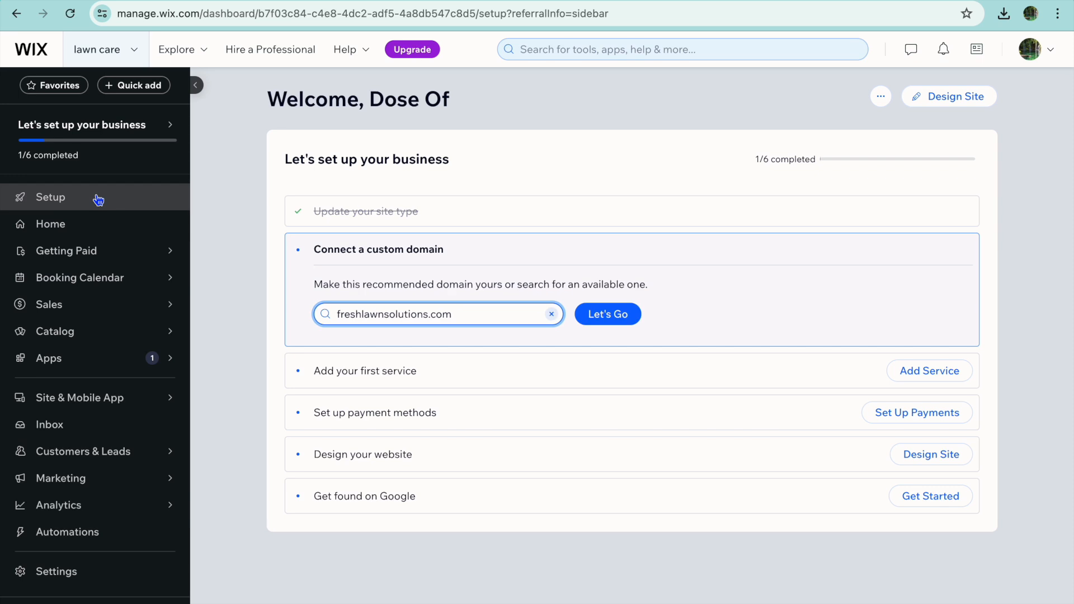
left_click(959, 102)
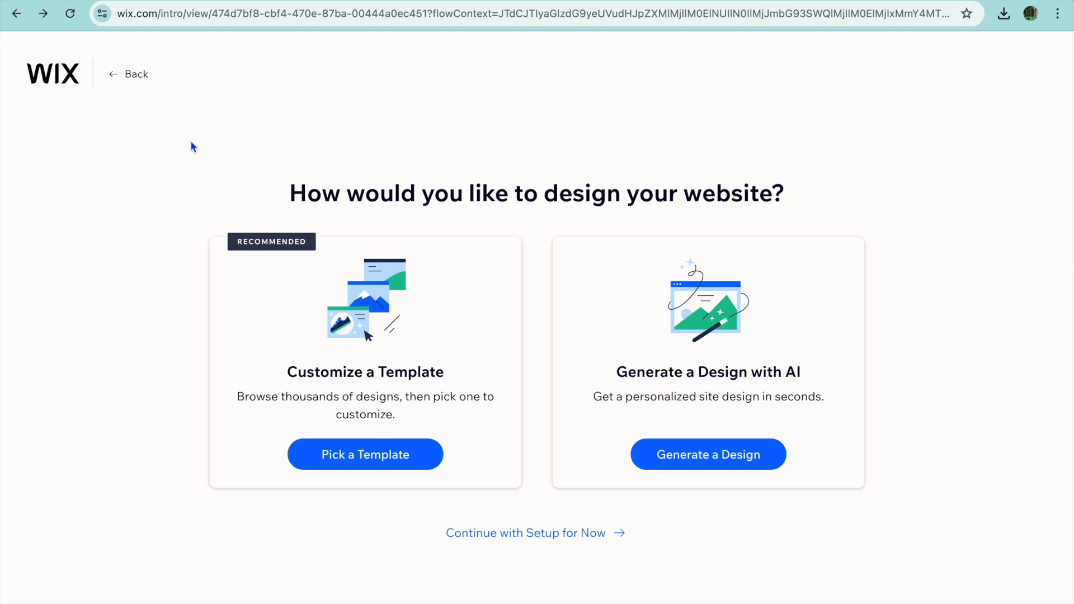
left_click(373, 461)
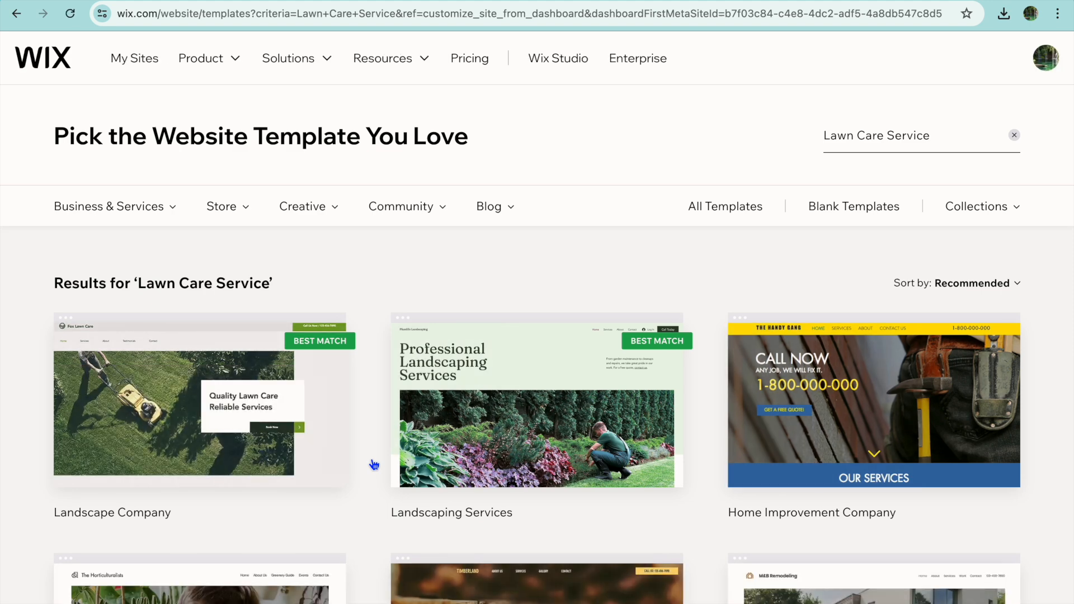
Create a new site from the Landscaping Services template and dismiss the AI content and Bookings update offers
scroll(374, 464, "down", 2)
mouse_move(548, 343)
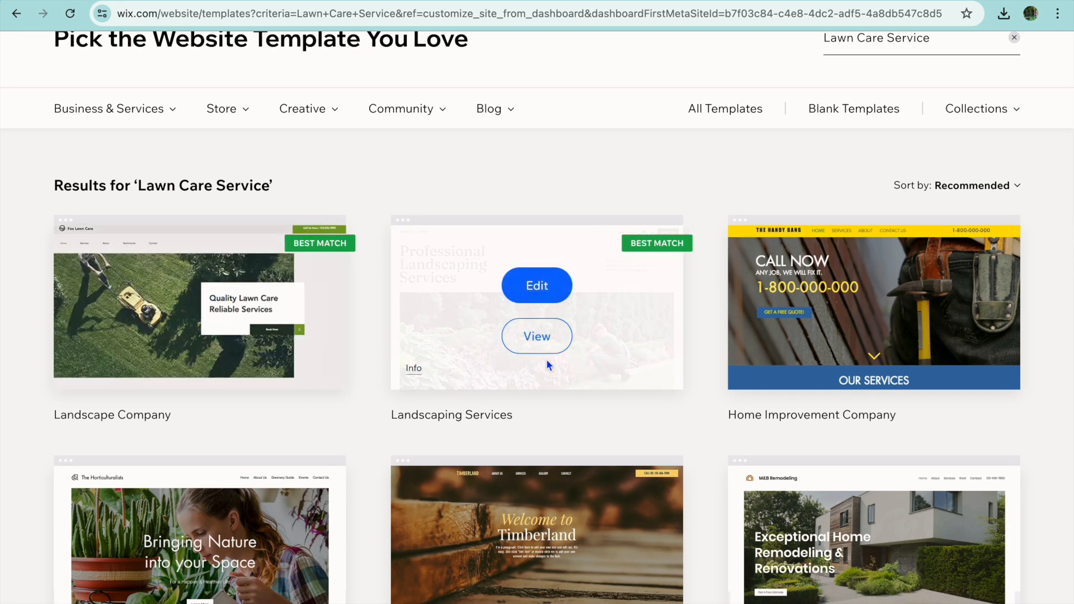
mouse_move(342, 355)
mouse_move(536, 305)
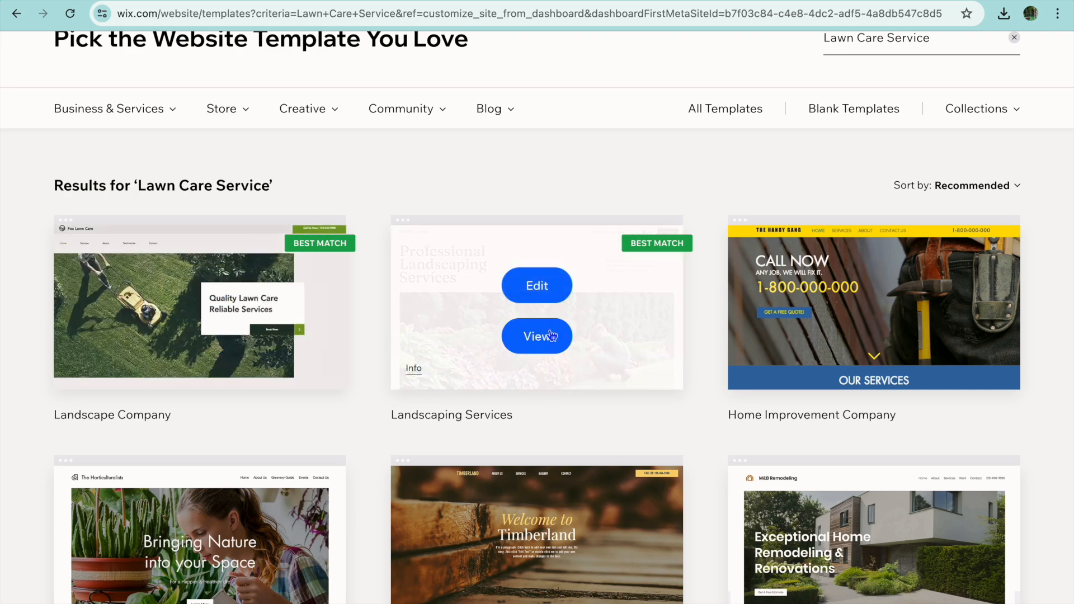
left_click(536, 299)
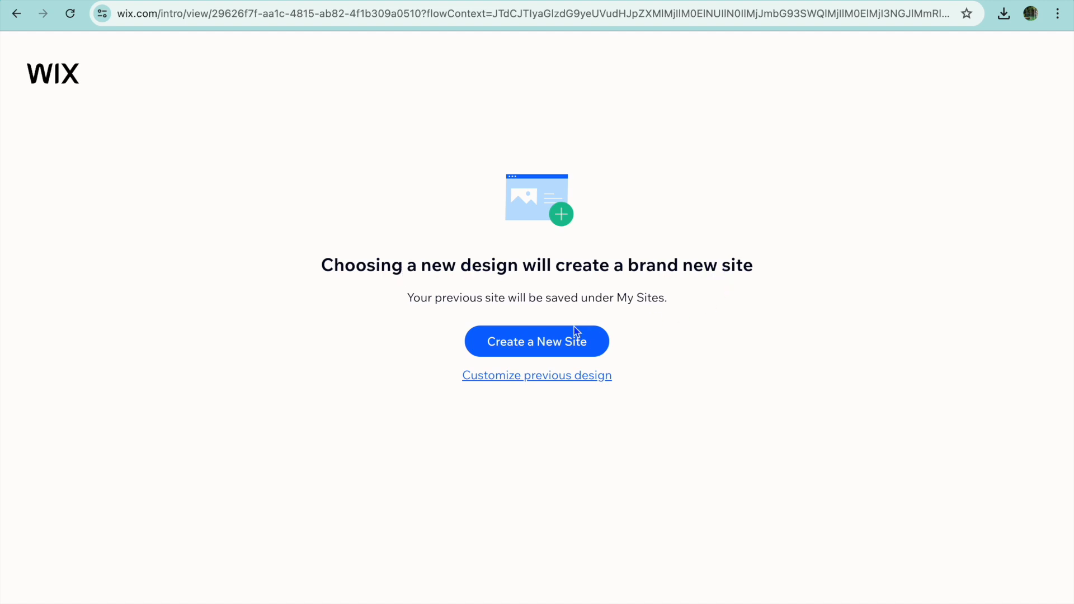
left_click(552, 348)
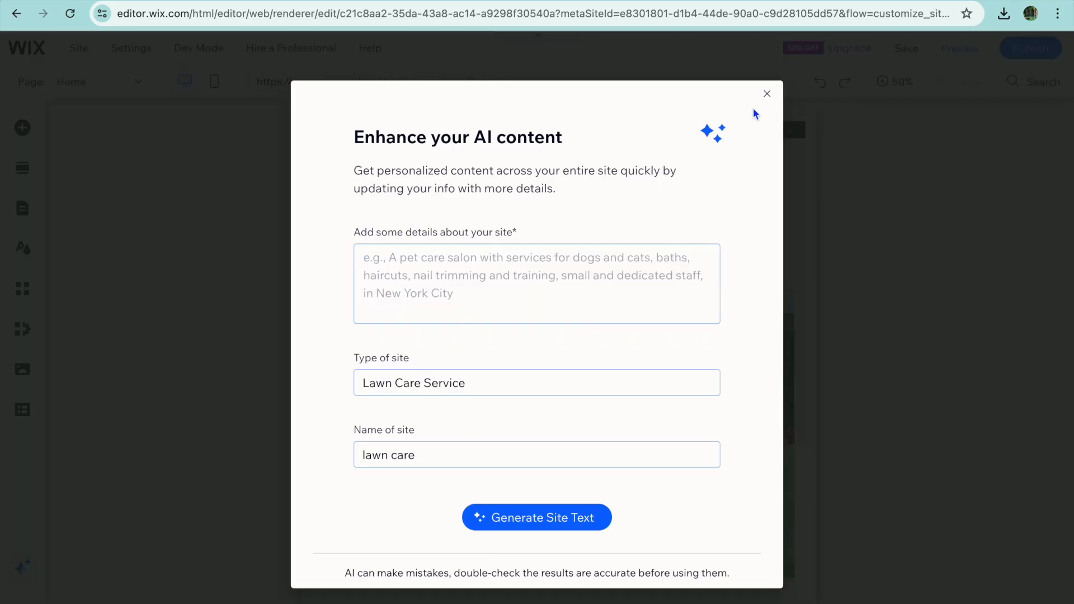
left_click(766, 93)
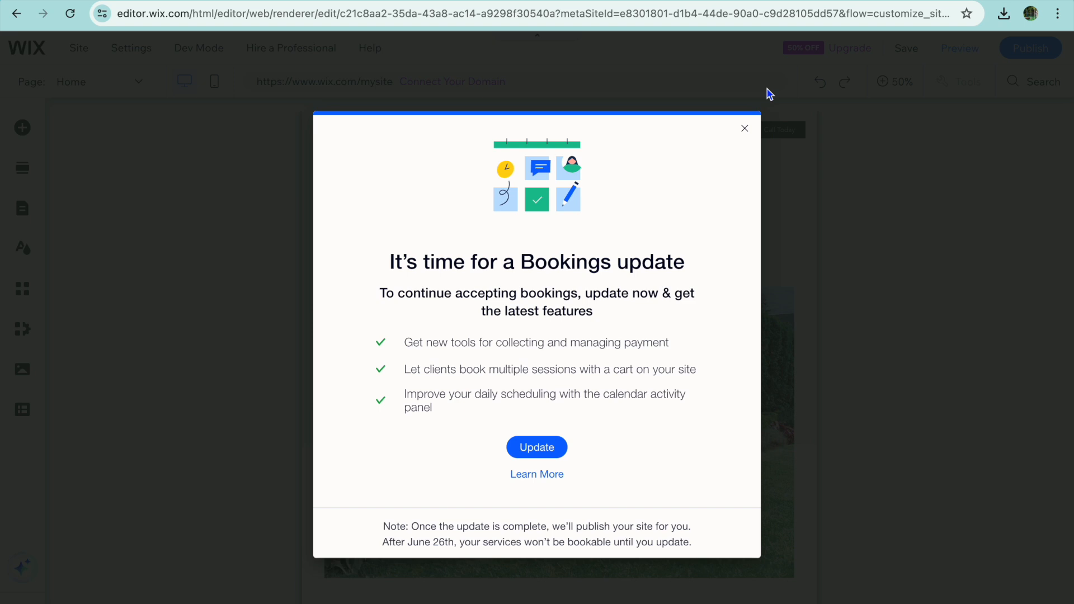
left_click(743, 130)
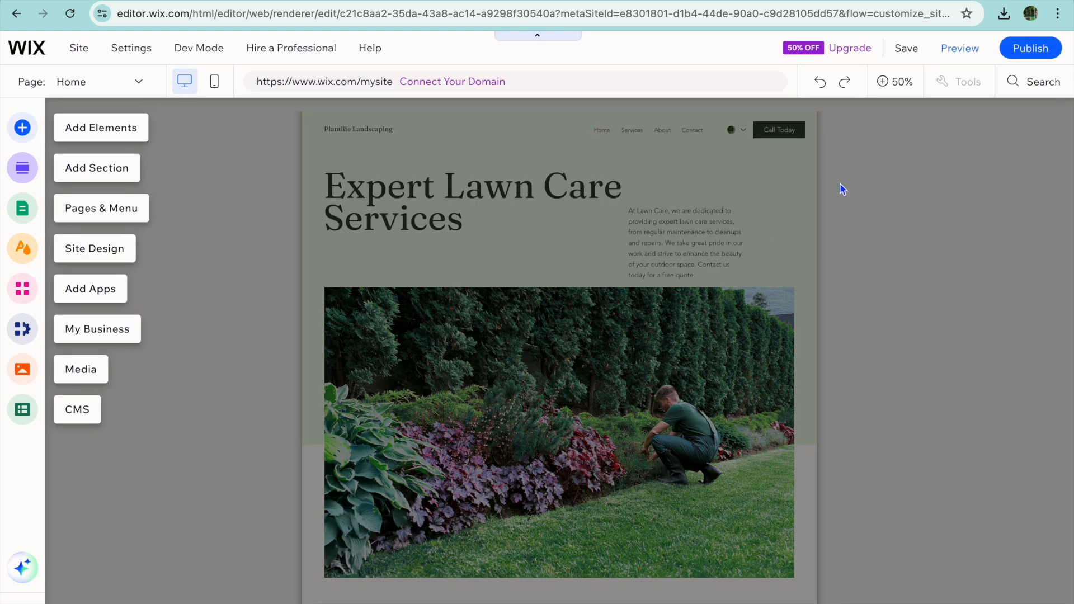
Return the editor to 100% zoom and look over the home page's opening section and its large garden photo
left_click(895, 82)
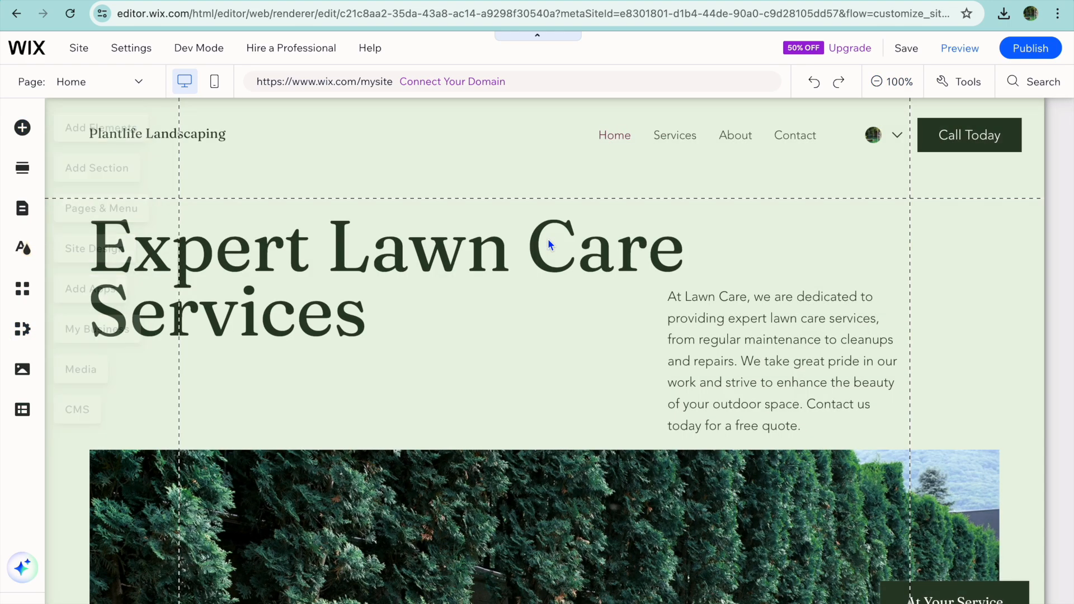
scroll(548, 244, "down", 5)
scroll(548, 245, "down", 6)
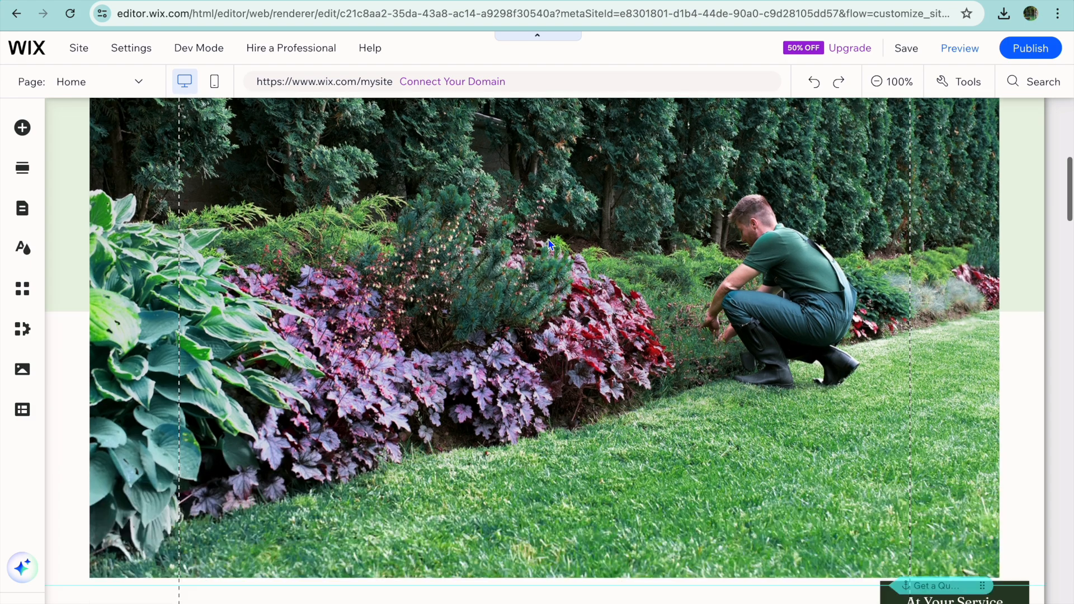
scroll(548, 244, "up", 5)
scroll(548, 244, "up", 2)
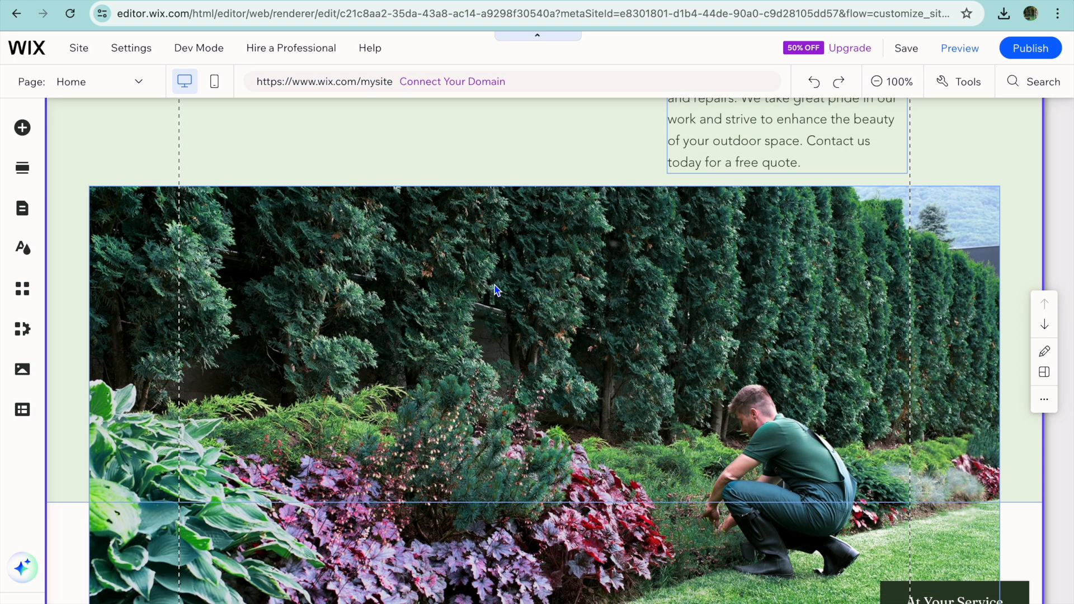
scroll(495, 289, "up", 1)
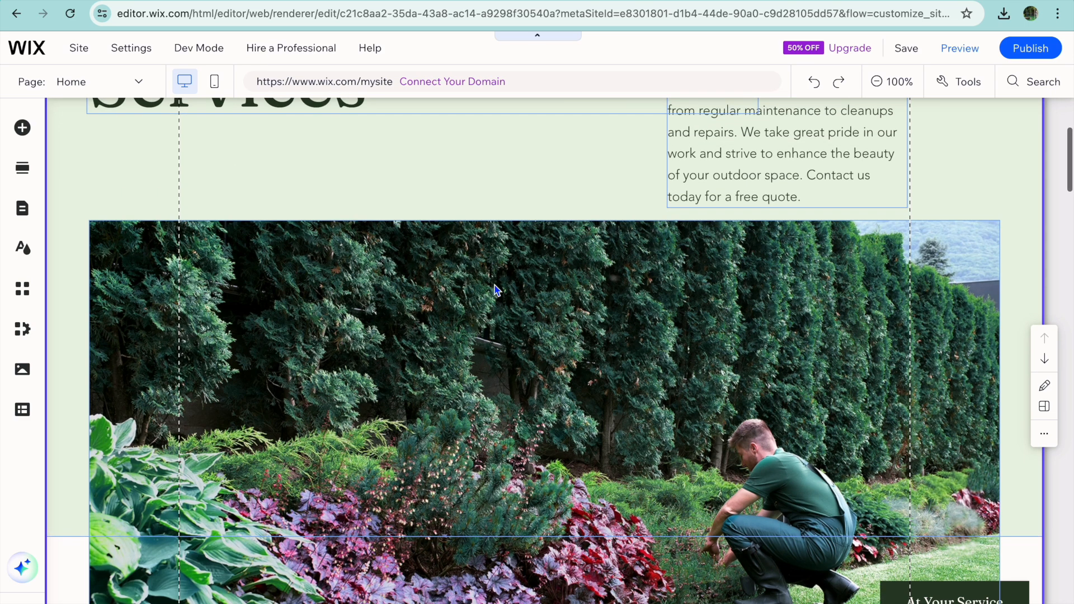
Check the background options of the home page's garden photo strip and the editing options of the introductory paragraph
left_click(789, 566)
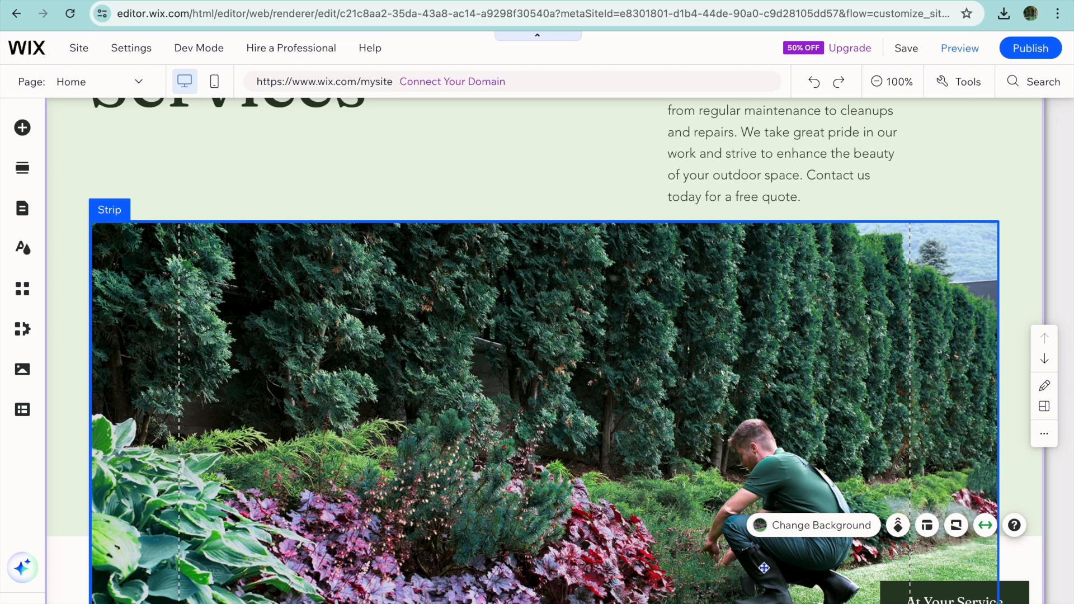
left_click(800, 528)
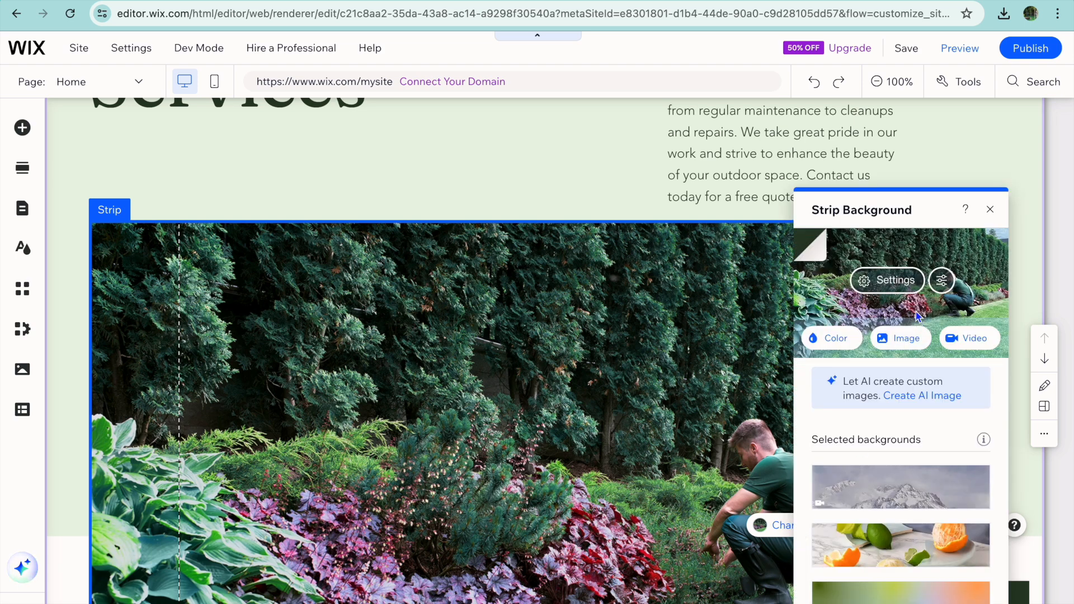
left_click(990, 210)
scroll(674, 297, "up", 2)
scroll(674, 296, "up", 2)
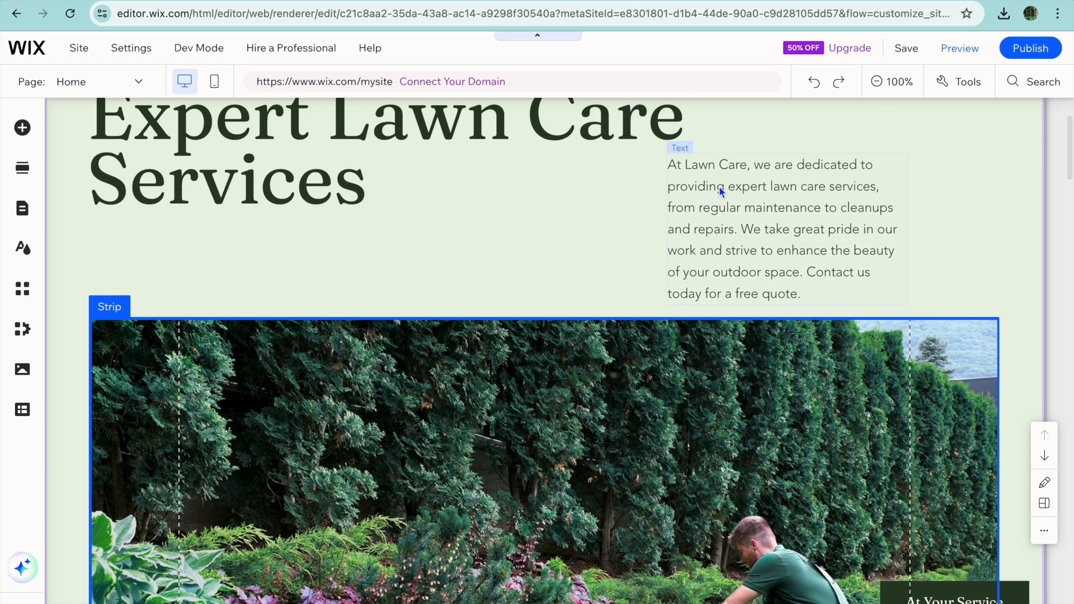
left_click(750, 189)
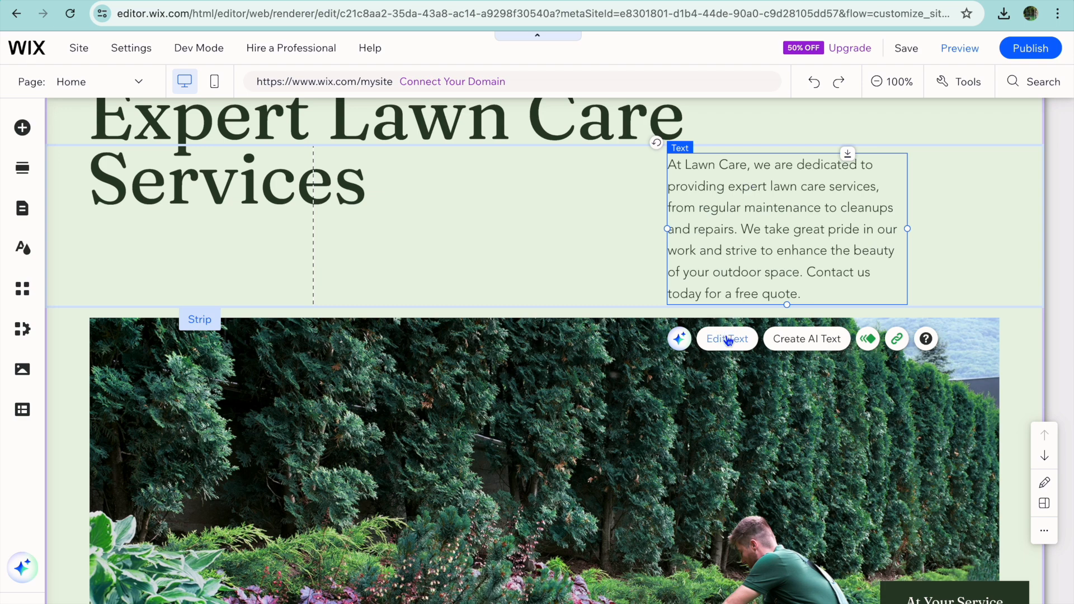
scroll(422, 313, "up", 3)
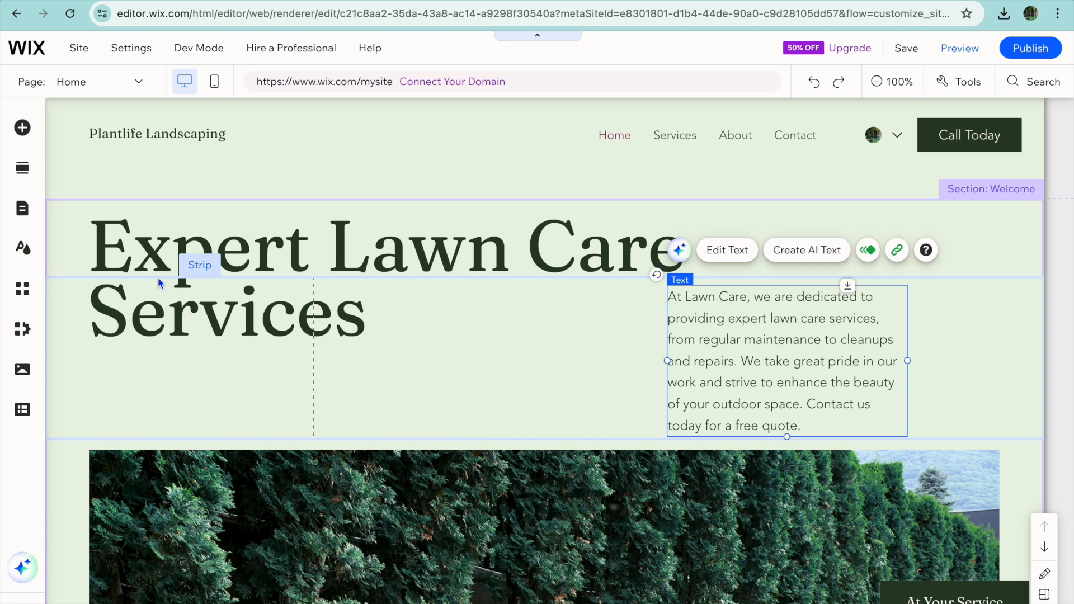
Browse the elements that can be added to the page, including the code embeds and single video players
left_click(23, 130)
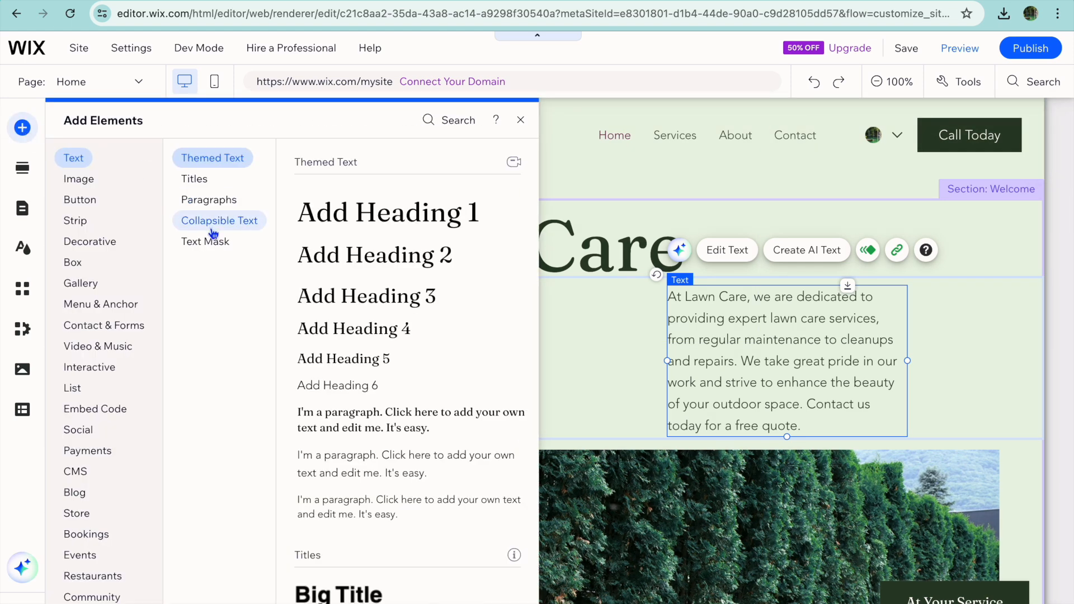
left_click(107, 417)
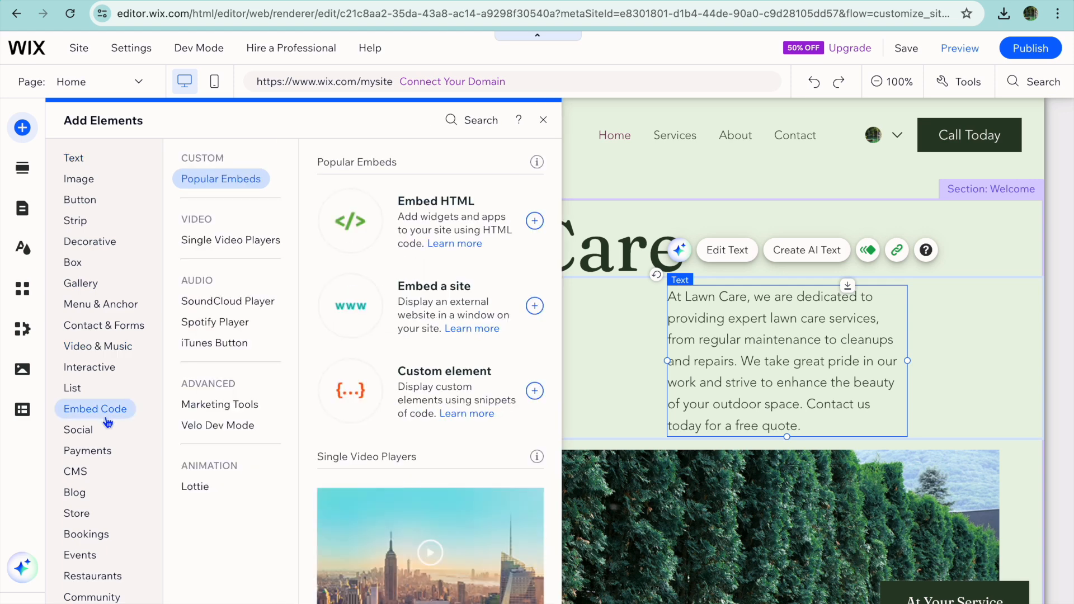
left_click(230, 240)
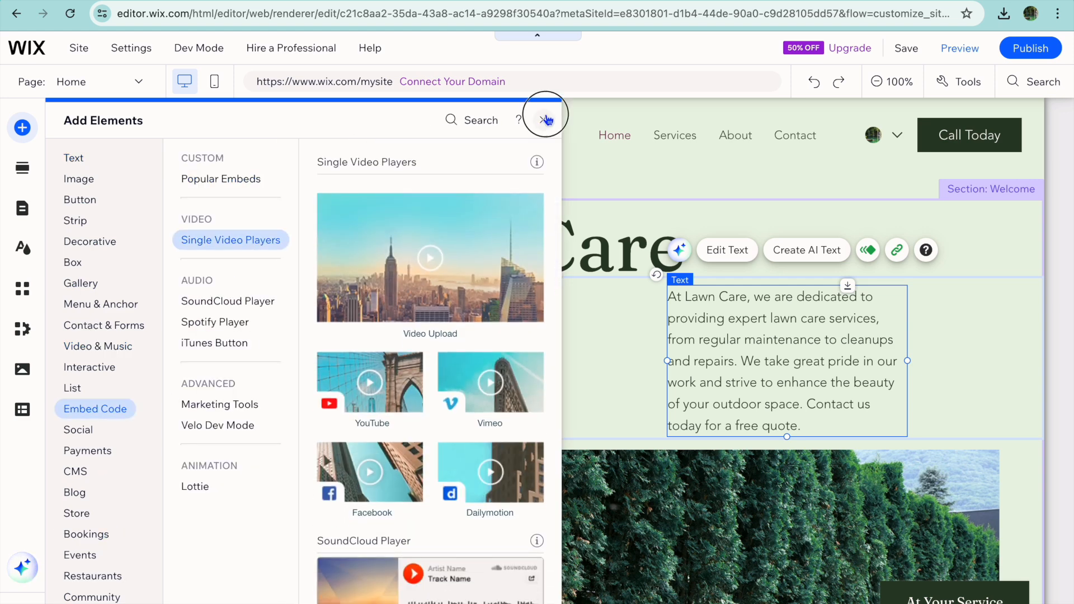
left_click(543, 120)
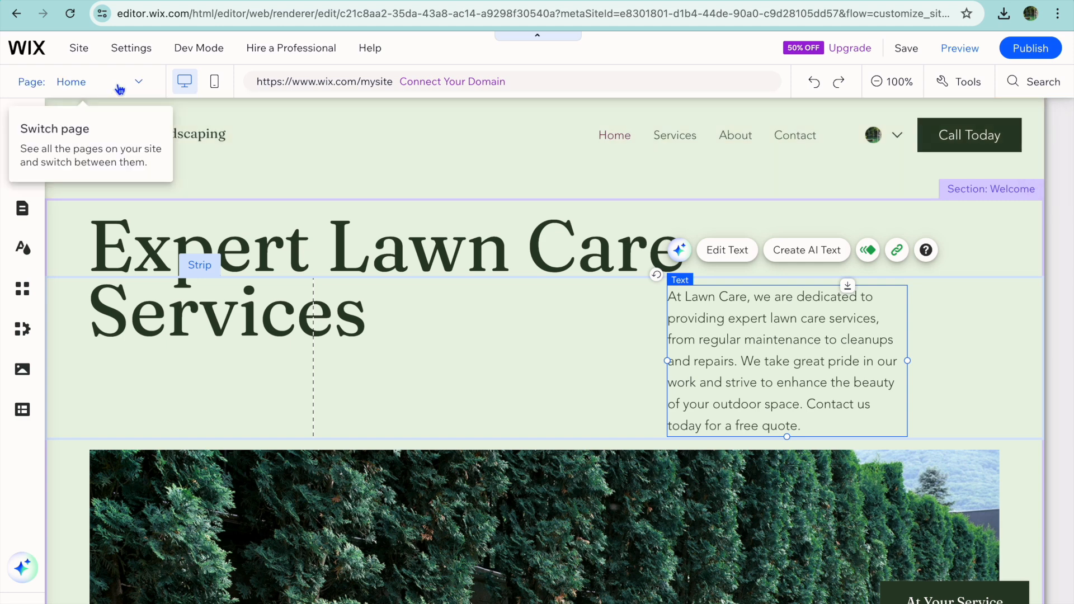
Switch the editor to the site's Services page and look over its sections down to the quote form
left_click(117, 87)
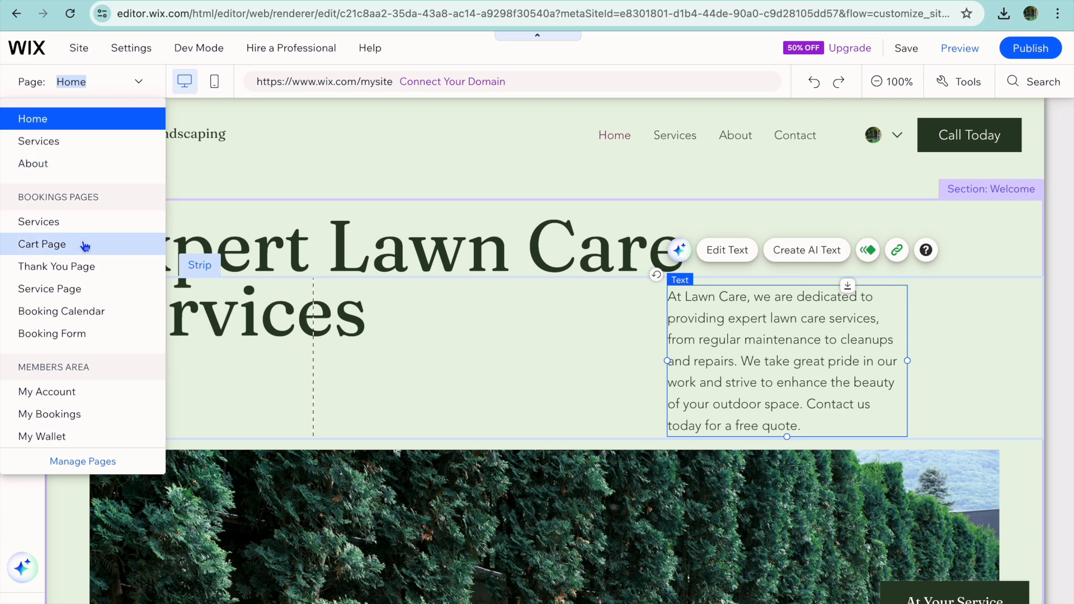
left_click(70, 143)
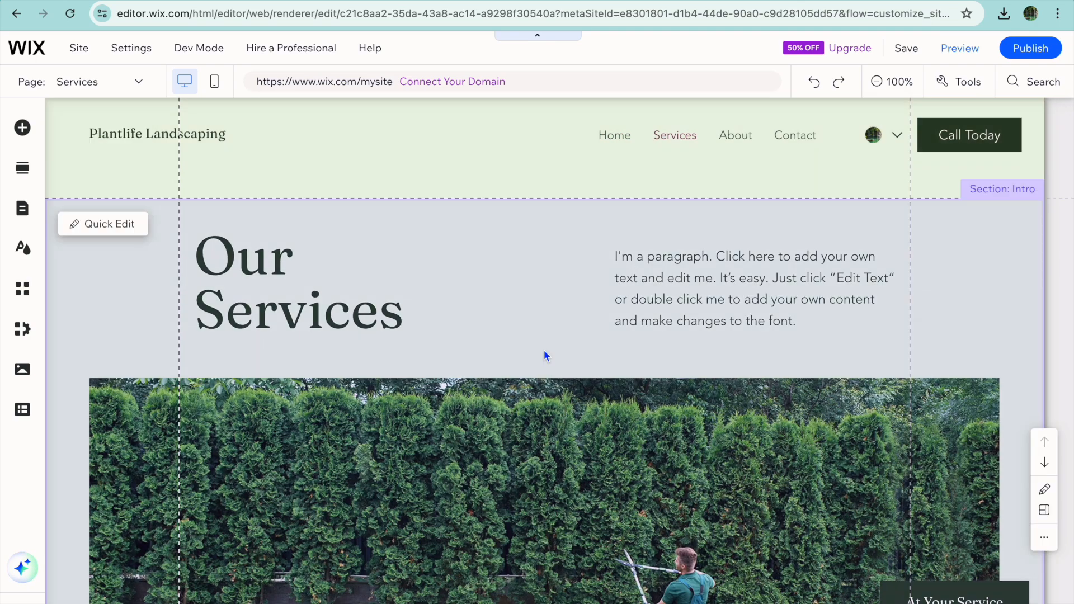
scroll(544, 351, "down", 1)
scroll(546, 357, "down", 15)
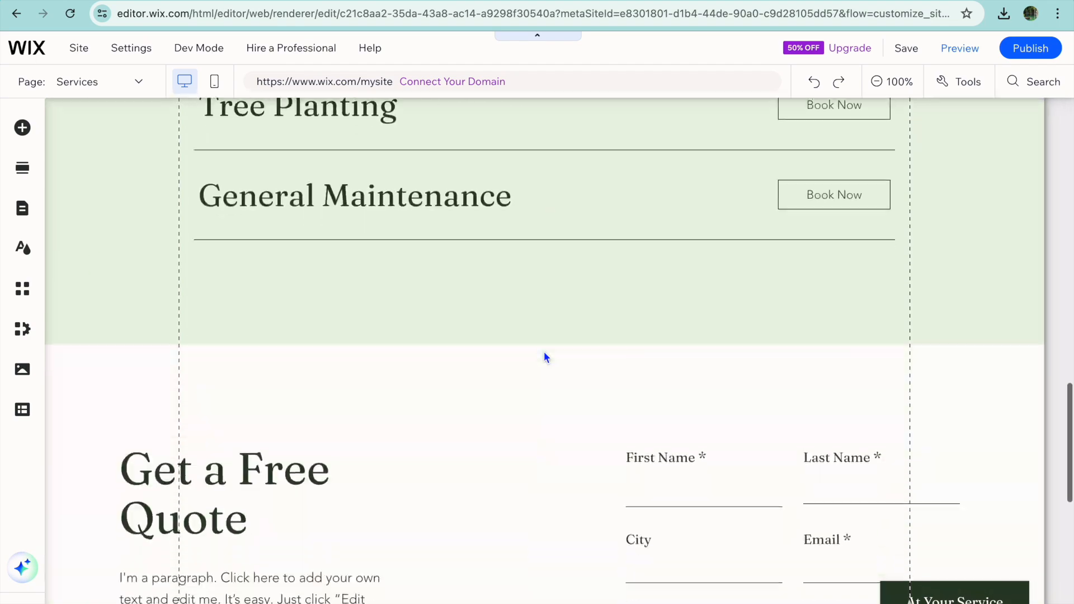
scroll(545, 357, "up", 8)
scroll(544, 351, "up", 5)
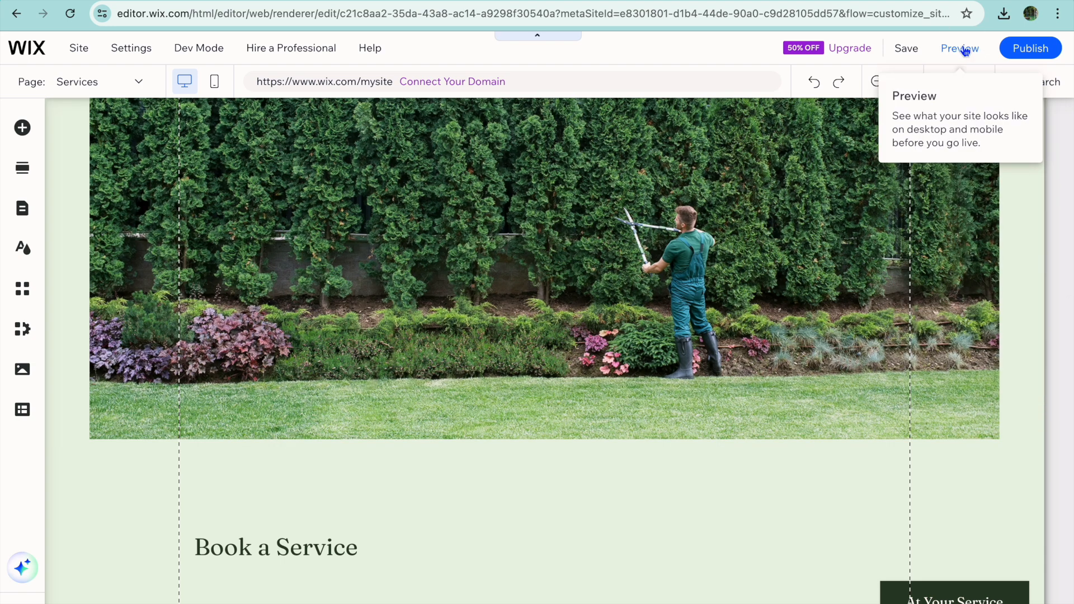
Preview the site and look through the bookable services listed on the Services page
left_click(961, 49)
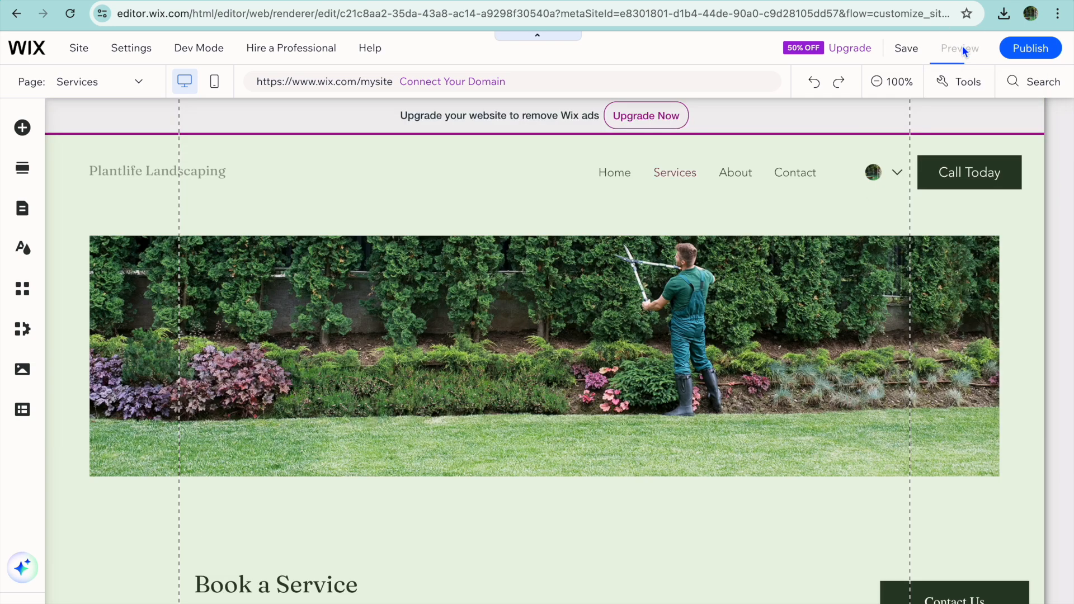
scroll(647, 340, "down", 3)
scroll(645, 338, "down", 5)
scroll(646, 338, "up", 4)
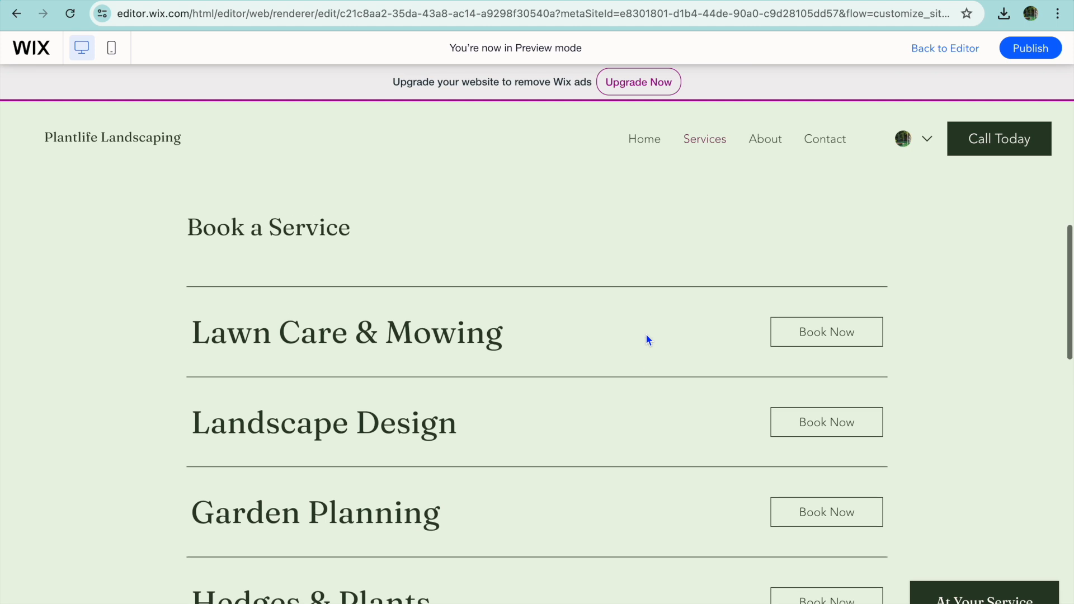
Open the Lawn Care & Mowing booking page in the preview and check its calendar, time slots and service details
left_click(841, 435)
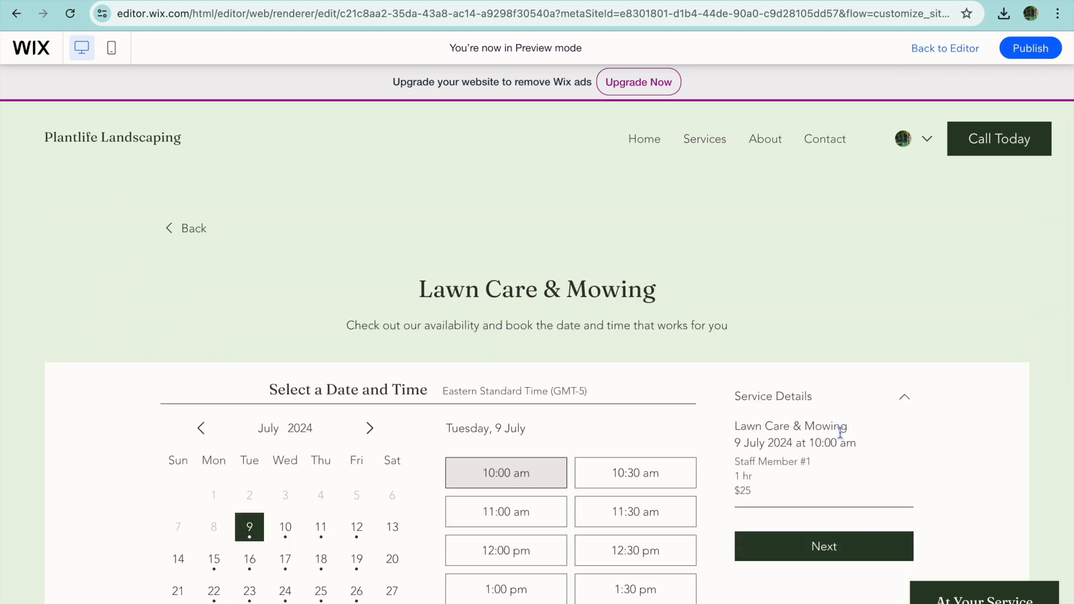
scroll(840, 432, "down", 3)
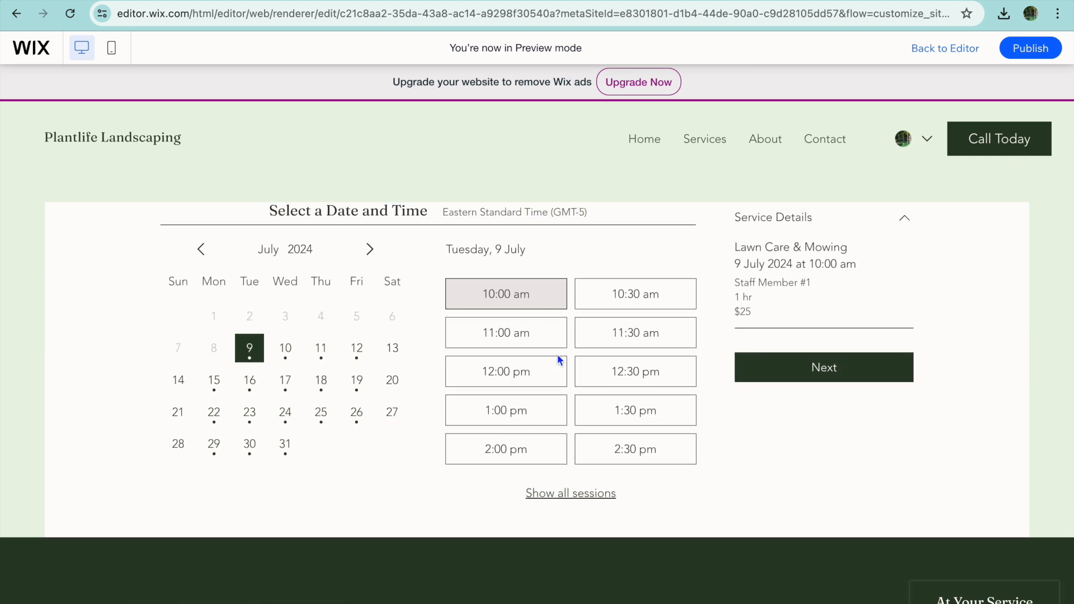
left_click(800, 367)
scroll(733, 152, "down", 2)
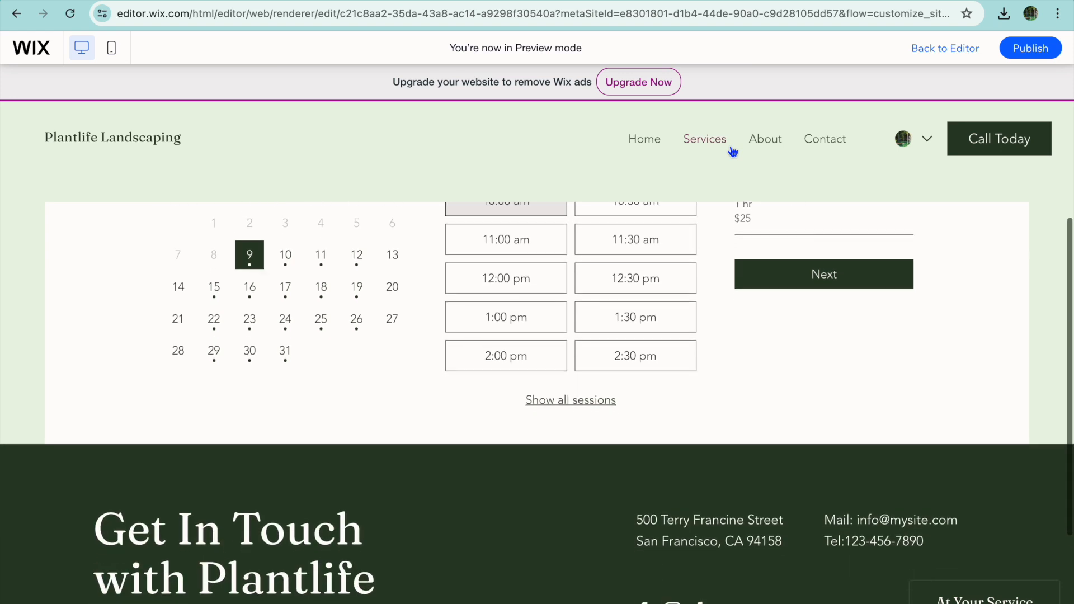